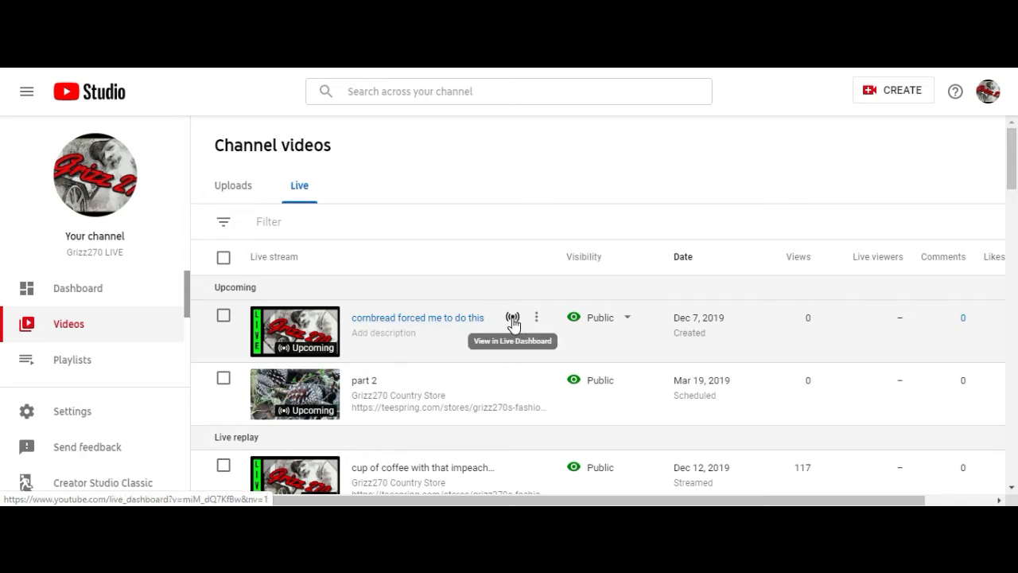
- Go to Live Control Room from the upcoming stream "cornbread forced me to do this" and create a new stream by copying the previous test stream
{"action": "left_click", "coordinate": [512, 319]}
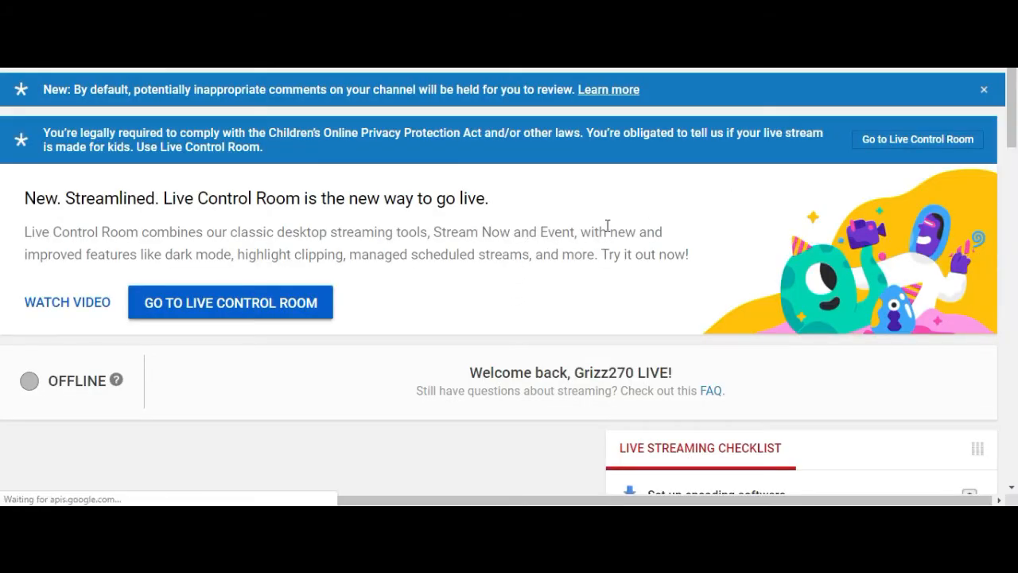
{"action": "left_click", "coordinate": [238, 309]}
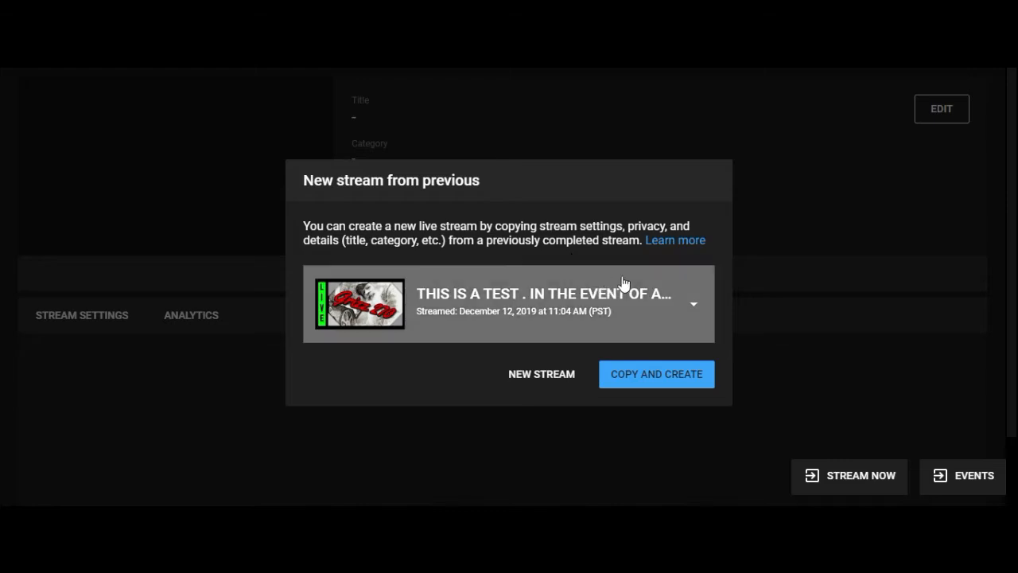
{"action": "left_click", "coordinate": [646, 381]}
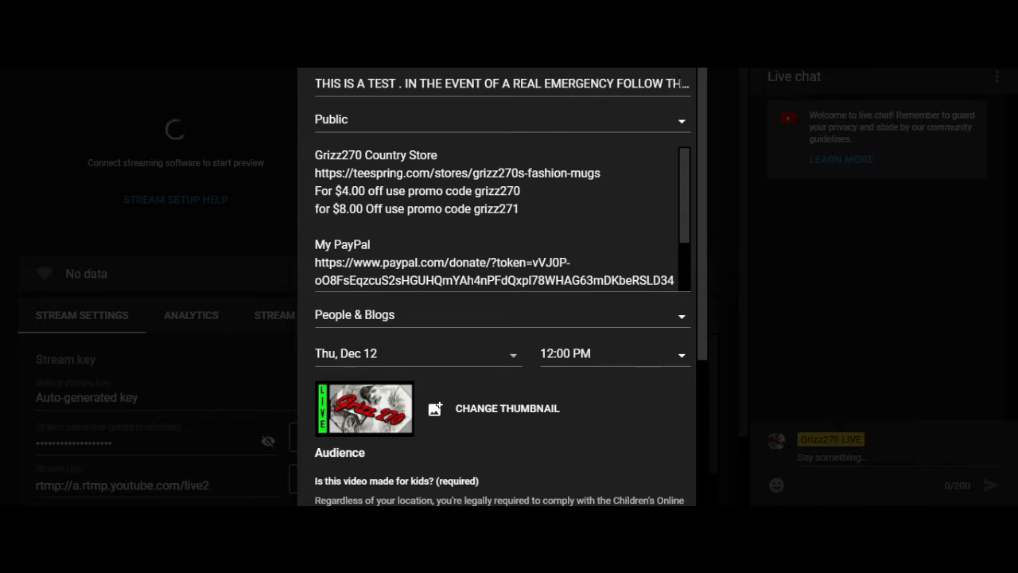
- Replace the new stream's title with "HOW I LIVE STREAM WITH OBS AND HANGOUTS" and save the stream details
{"action": "left_click", "coordinate": [680, 83]}
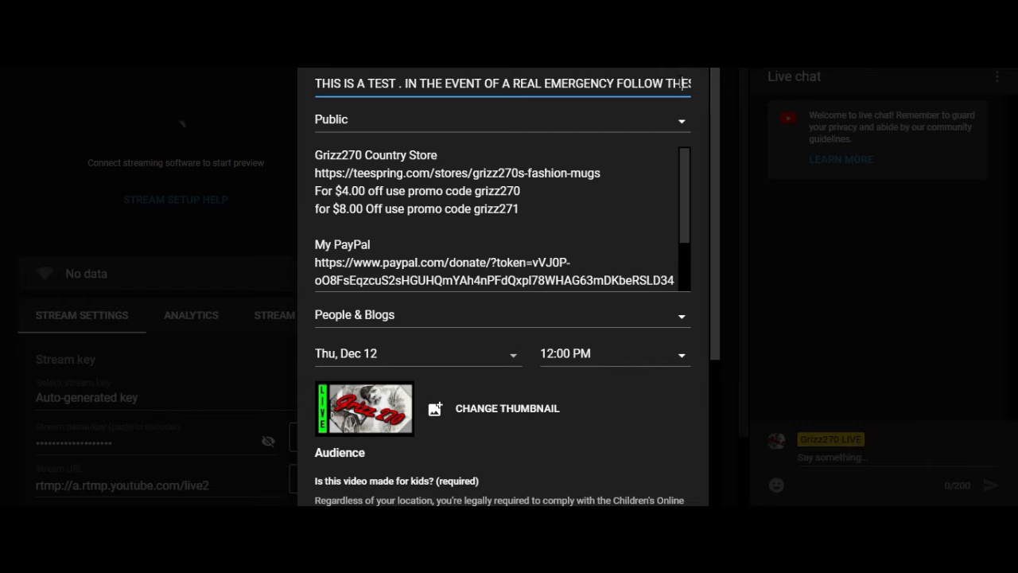
{"action": "key", "text": "BackSpace"}
{"action": "key", "text": "BackSpace"}
{"action": "key", "text": "BackSpace"}
{"action": "key", "text": "BackSpace"}
{"action": "key", "text": "BackSpace"}
{"action": "key", "text": "BackSpace"}
{"action": "key", "text": "BackSpace"}
{"action": "key", "text": "BackSpace"}
{"action": "key", "text": "BackSpace"}
{"action": "key", "text": "BackSpace"}
{"action": "key", "text": "BackSpace"}
{"action": "key", "text": "BackSpace"}
{"action": "key", "text": "BackSpace"}
{"action": "key", "text": "BackSpace"}
{"action": "key", "text": "BackSpace"}
{"action": "key", "text": "BackSpace"}
{"action": "key", "text": "BackSpace"}
{"action": "key", "text": "BackSpace"}
{"action": "key", "text": "BackSpace"}
{"action": "key", "text": "BackSpace"}
{"action": "key", "text": "BackSpace"}
{"action": "key", "text": "BackSpace"}
{"action": "key", "text": "BackSpace"}
{"action": "key", "text": "BackSpace"}
{"action": "key", "text": "BackSpace"}
{"action": "key", "text": "BackSpace"}
{"action": "key", "text": "BackSpace"}
{"action": "key", "text": "BackSpace"}
{"action": "key", "text": "BackSpace"}
{"action": "key", "text": "BackSpace"}
{"action": "key", "text": "BackSpace"}
{"action": "key", "text": "BackSpace"}
{"action": "key", "text": "BackSpace"}
{"action": "key", "text": "BackSpace"}
{"action": "key", "text": "BackSpace"}
{"action": "key", "text": "BackSpace"}
{"action": "key", "text": "BackSpace"}
{"action": "key", "text": "BackSpace"}
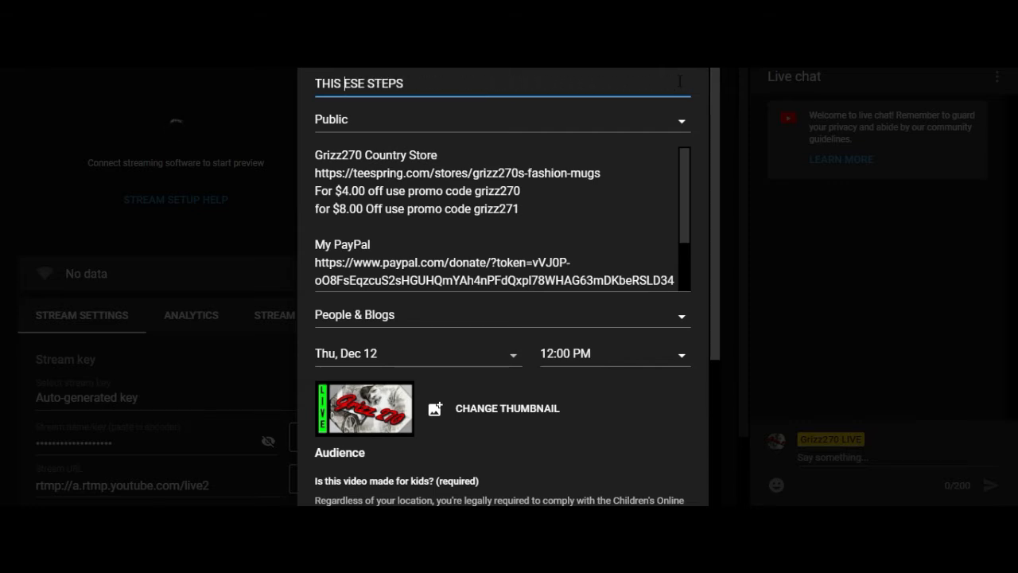
{"action": "left_click", "coordinate": [552, 88]}
{"action": "key", "text": "BackSpace"}
{"action": "key", "text": "BackSpace"}
{"action": "key", "text": "BackSpace"}
{"action": "key", "text": "BackSpace"}
{"action": "key", "text": "BackSpace"}
{"action": "key", "text": "BackSpace"}
{"action": "key", "text": "BackSpace"}
{"action": "key", "text": "BackSpace"}
{"action": "key", "text": "BackSpace"}
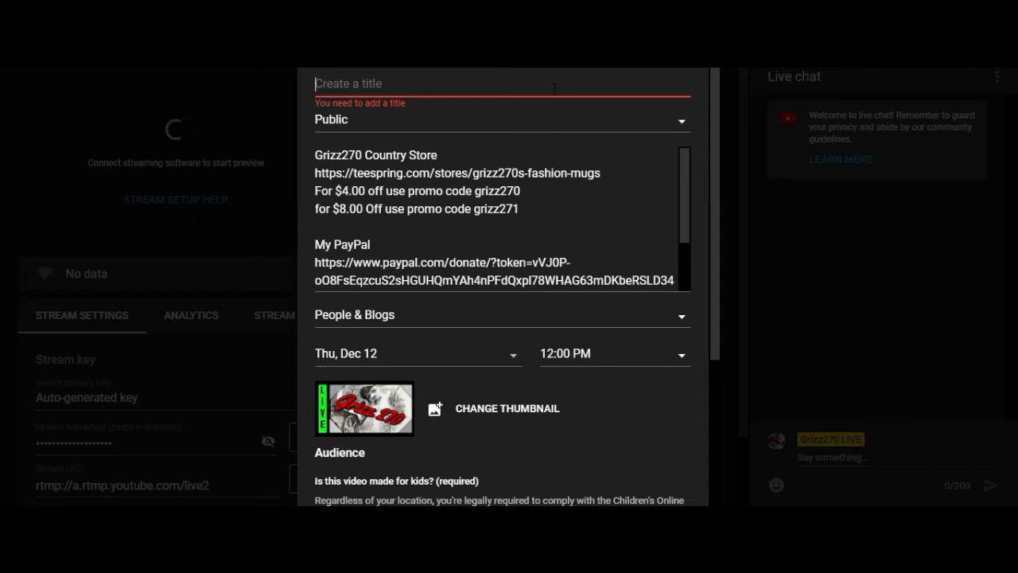
{"action": "type", "text": "HOW"}
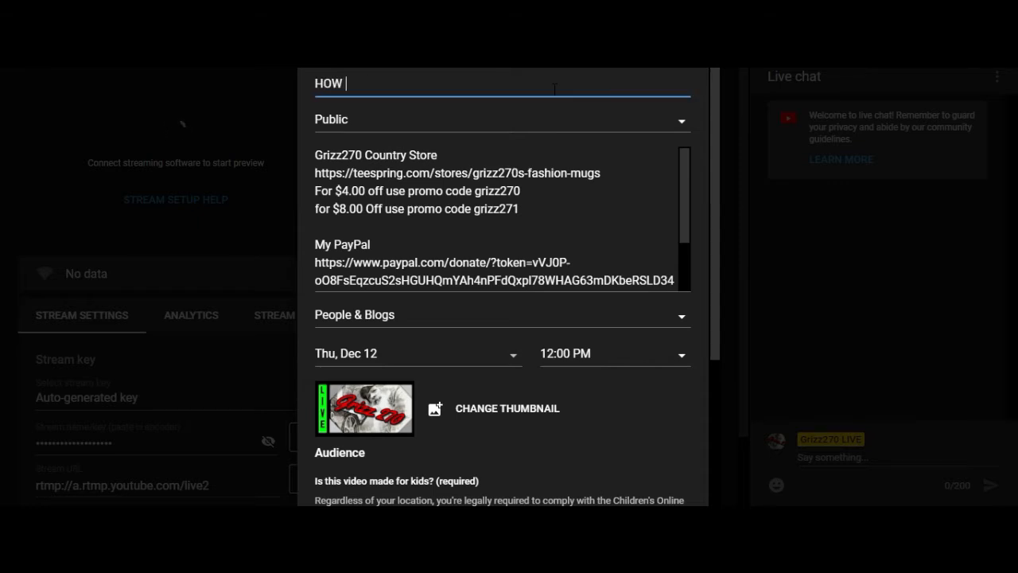
{"action": "type", "text": " I LIVE STREAM WI"}
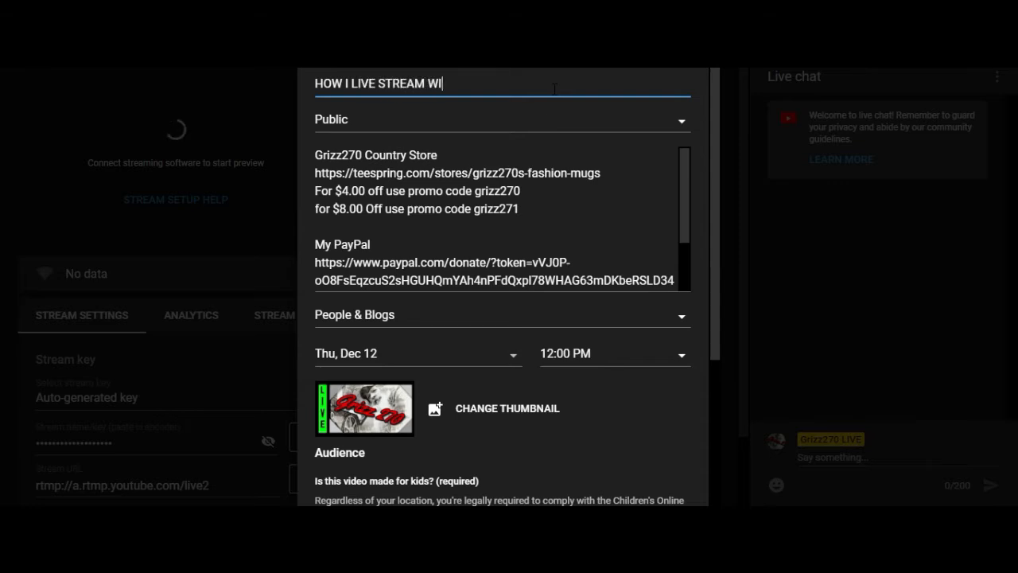
{"action": "type", "text": "TH OBS AND HAN"}
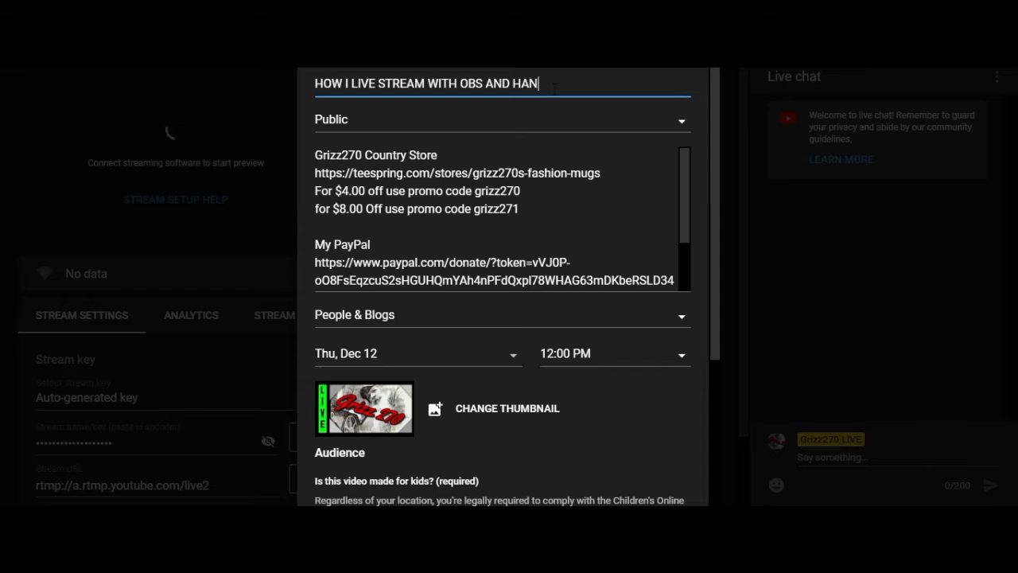
{"action": "type", "text": "GOUTS"}
{"action": "left_click_drag", "start_coordinate": [712, 121], "coordinate": [711, 325]}
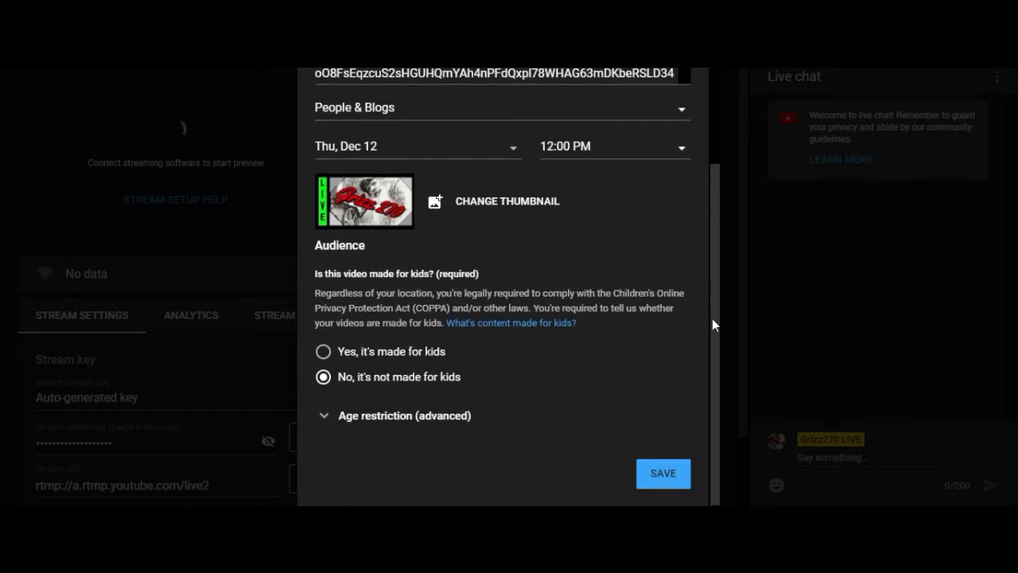
{"action": "left_click", "coordinate": [665, 474]}
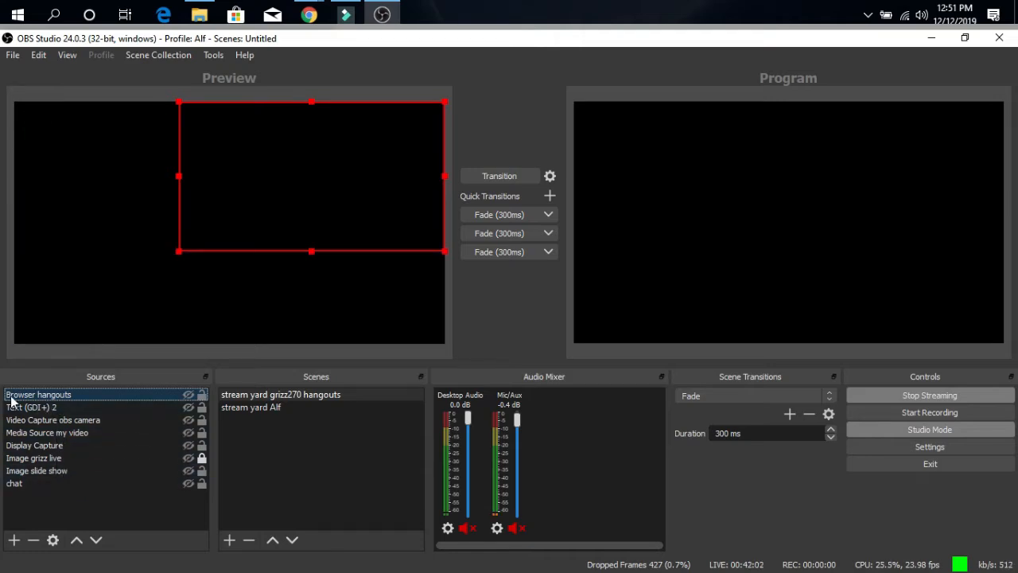
{"action": "left_click", "coordinate": [13, 540]}
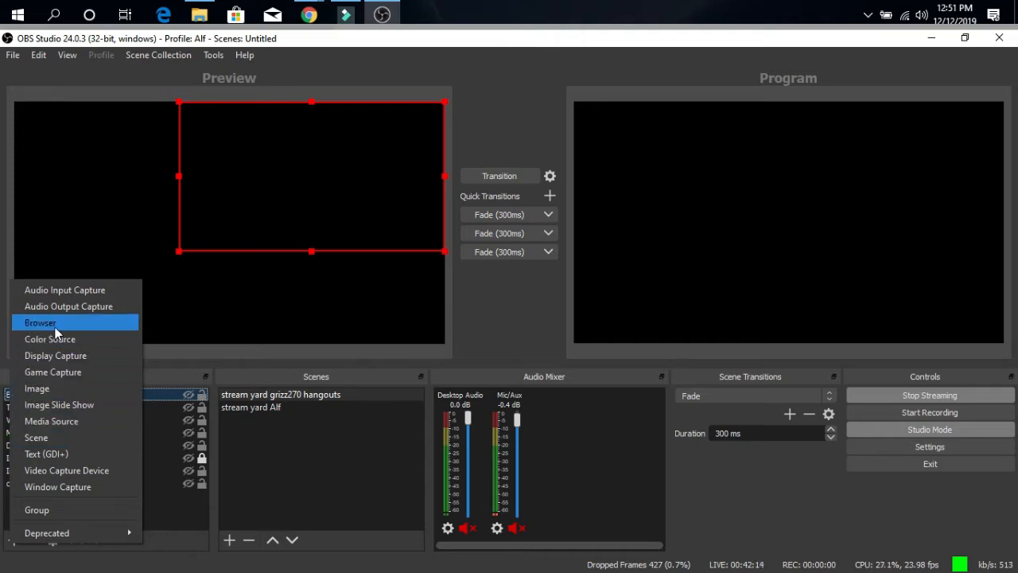
{"action": "left_click", "coordinate": [162, 509]}
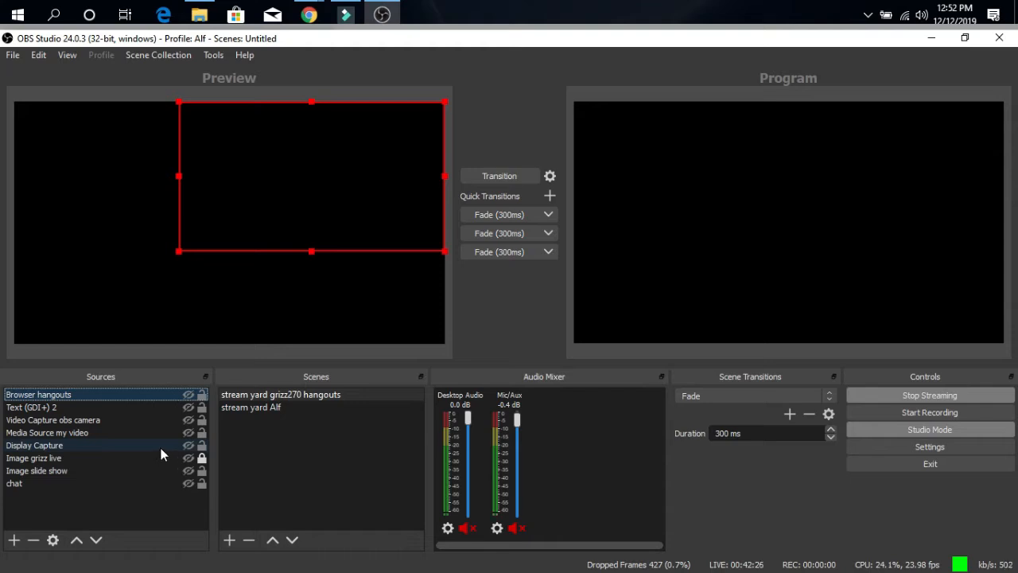
- Open the properties of the Browser hangouts source and clear its URL
{"action": "right_click", "coordinate": [76, 395]}
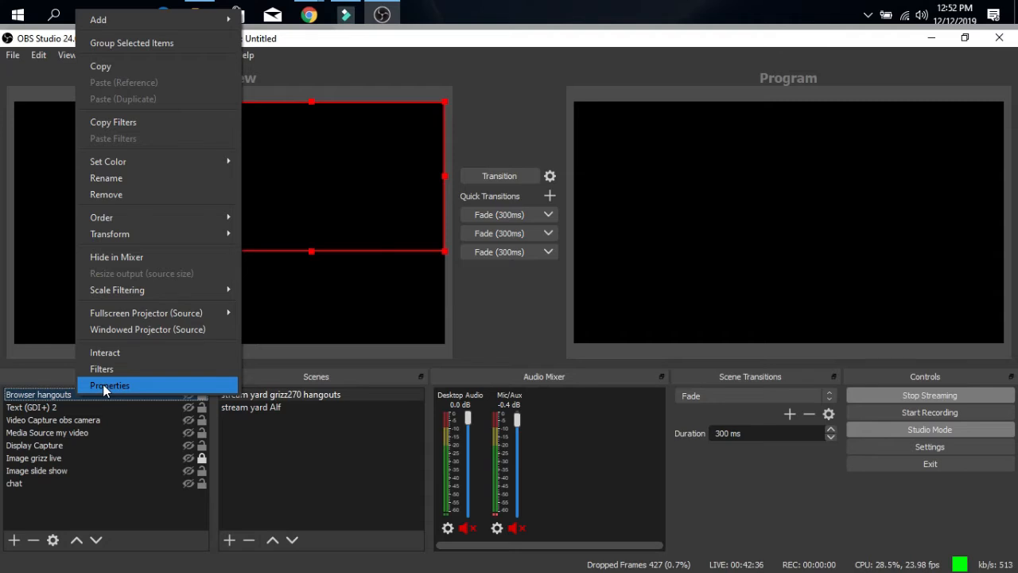
{"action": "left_click", "coordinate": [104, 387]}
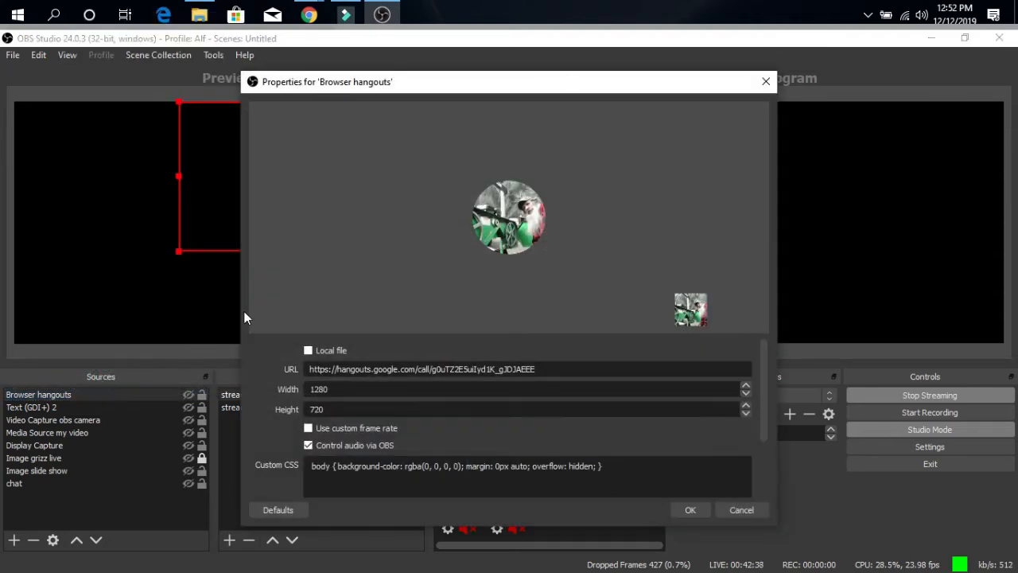
{"action": "left_click", "coordinate": [562, 368]}
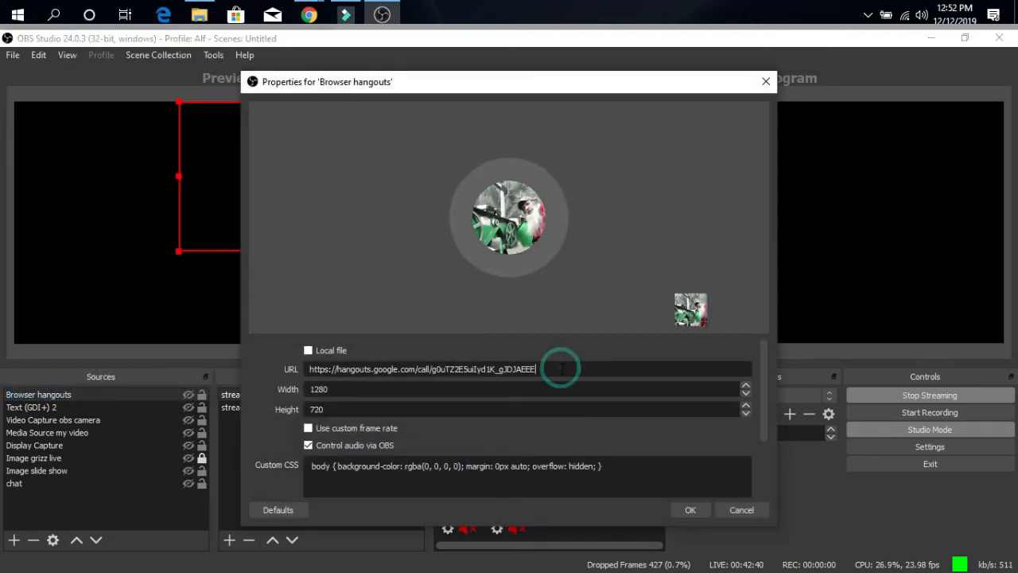
{"action": "key", "text": "BackSpace"}
{"action": "key", "text": "BackSpace"}
{"action": "key", "text": "BackSpace"}
{"action": "key", "text": "BackSpace"}
{"action": "key", "text": "BackSpace"}
{"action": "key", "text": "BackSpace"}
{"action": "key", "text": "BackSpace"}
{"action": "key", "text": "BackSpace"}
{"action": "key", "text": "BackSpace"}
{"action": "key", "text": "BackSpace"}
{"action": "key", "text": "BackSpace"}
{"action": "key", "text": "BackSpace"}
{"action": "key", "text": "BackSpace"}
{"action": "key", "text": "BackSpace"}
{"action": "key", "text": "BackSpace"}
{"action": "key", "text": "BackSpace"}
{"action": "key", "text": "BackSpace"}
{"action": "key", "text": "BackSpace"}
{"action": "key", "text": "BackSpace"}
{"action": "key", "text": "BackSpace"}
{"action": "key", "text": "BackSpace"}
{"action": "key", "text": "BackSpace"}
{"action": "key", "text": "BackSpace"}
{"action": "key", "text": "BackSpace"}
{"action": "key", "text": "BackSpace"}
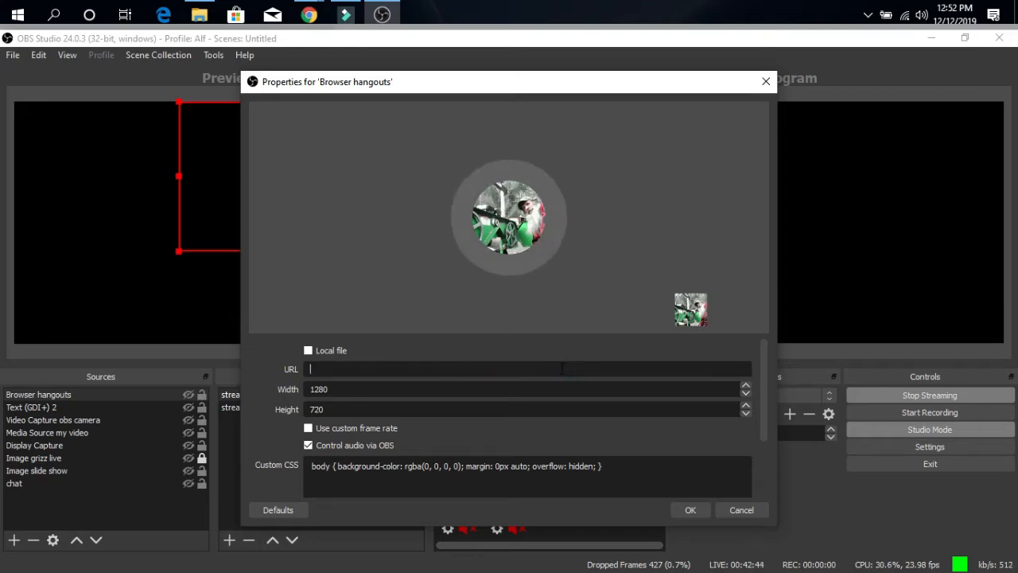
- Move the properties dialog aside, copy the call address from the Hangouts Video Call window in Chrome, and minimize that window
{"action": "left_click", "coordinate": [553, 86]}
{"action": "left_click_drag", "start_coordinate": [553, 87], "coordinate": [536, 397]}
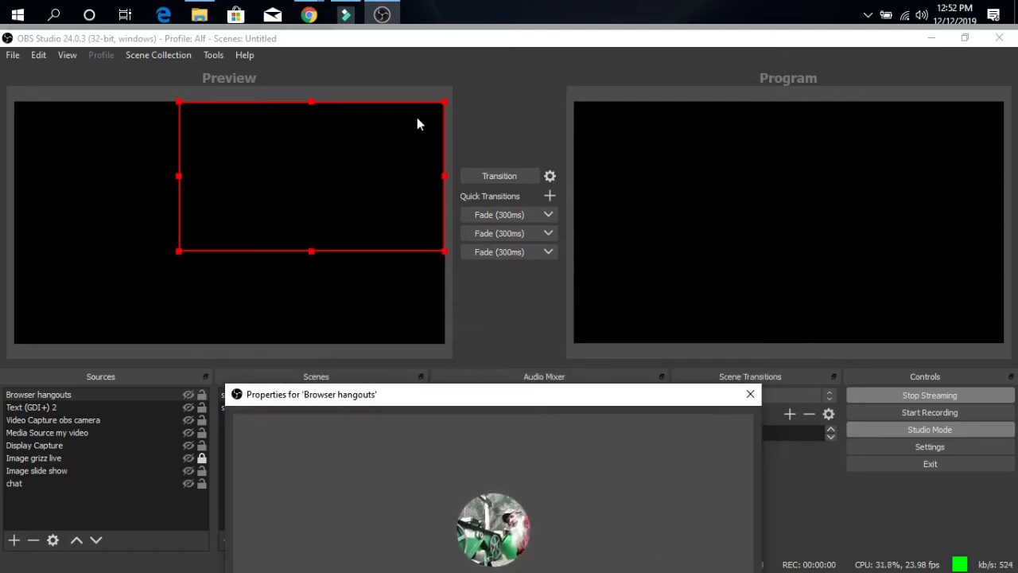
{"action": "mouse_move", "coordinate": [315, 12]}
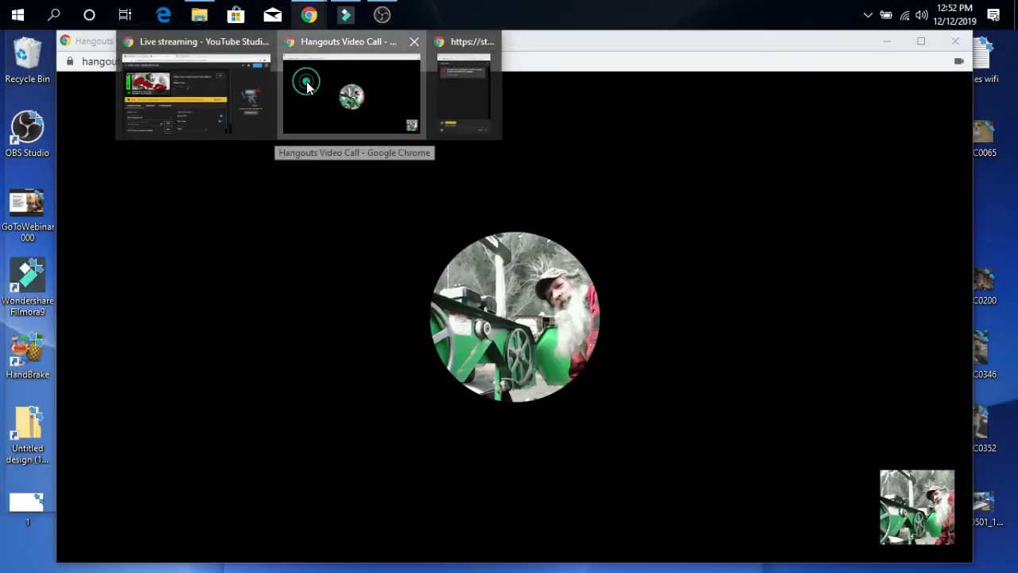
{"action": "left_click", "coordinate": [306, 81]}
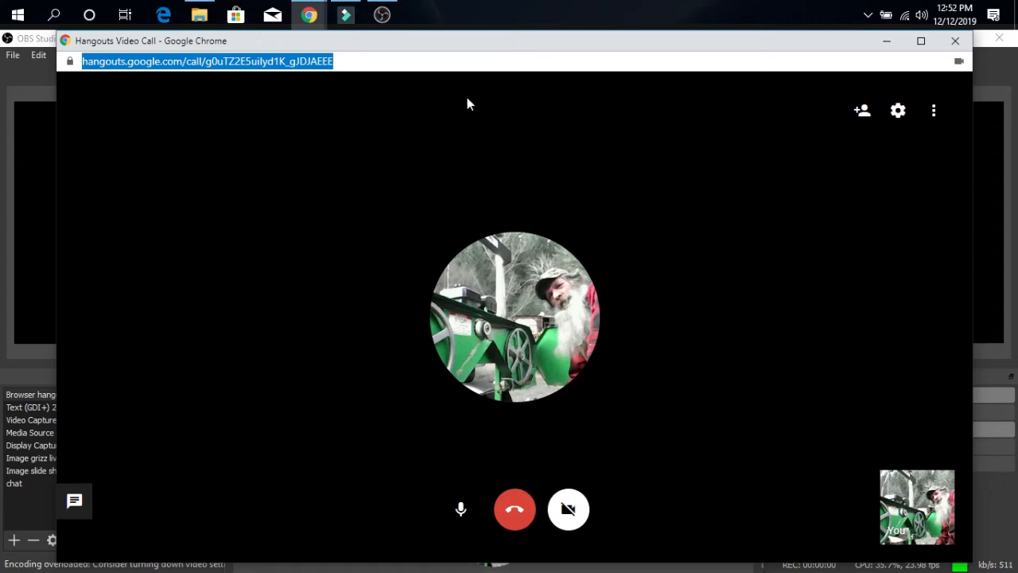
{"action": "right_click", "coordinate": [212, 62]}
{"action": "left_click", "coordinate": [252, 121]}
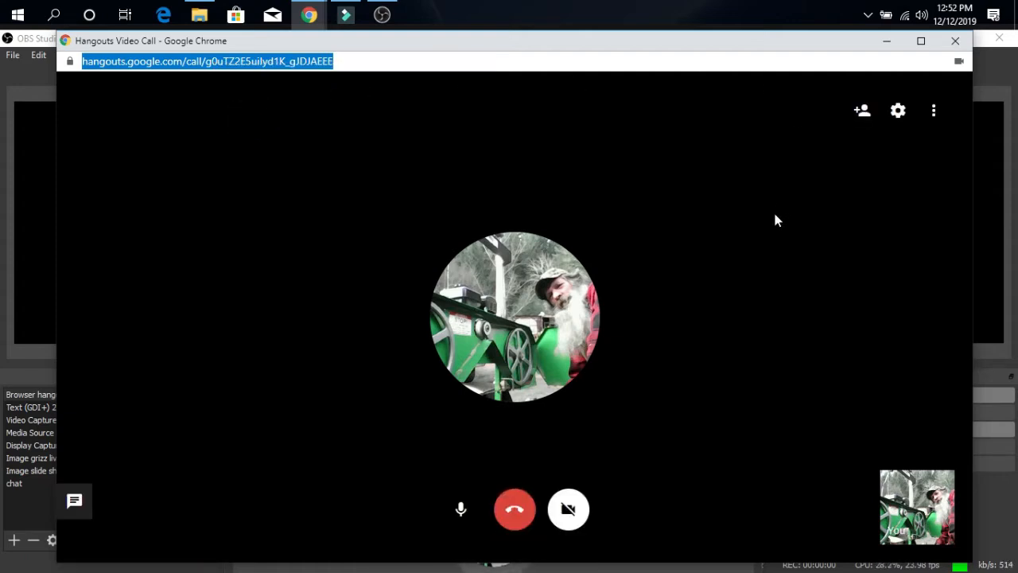
{"action": "left_click", "coordinate": [887, 44]}
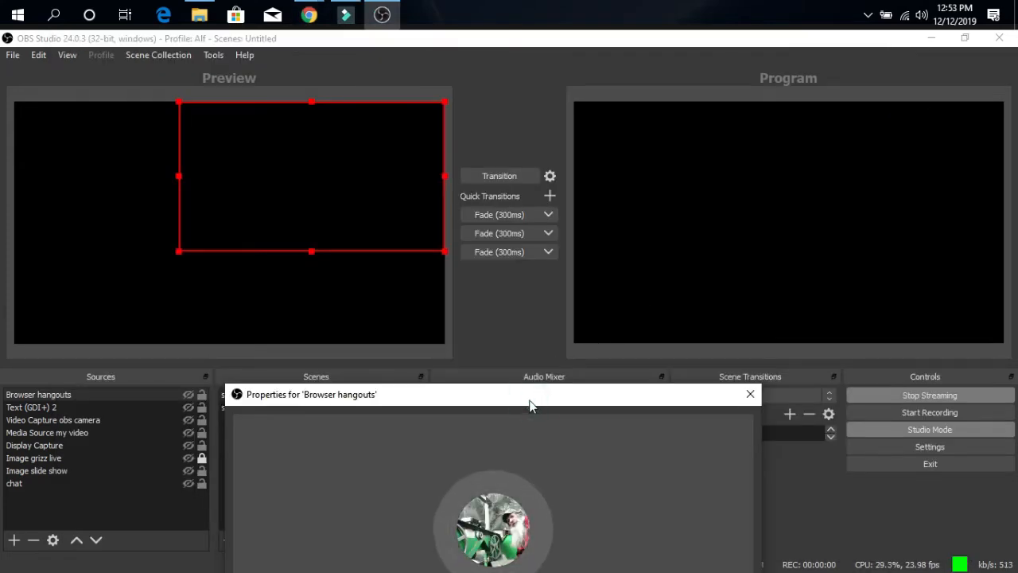
- Paste the copied Hangouts call address as the Browser hangouts source's URL and confirm the properties
{"action": "left_click_drag", "start_coordinate": [530, 404], "coordinate": [541, 98]}
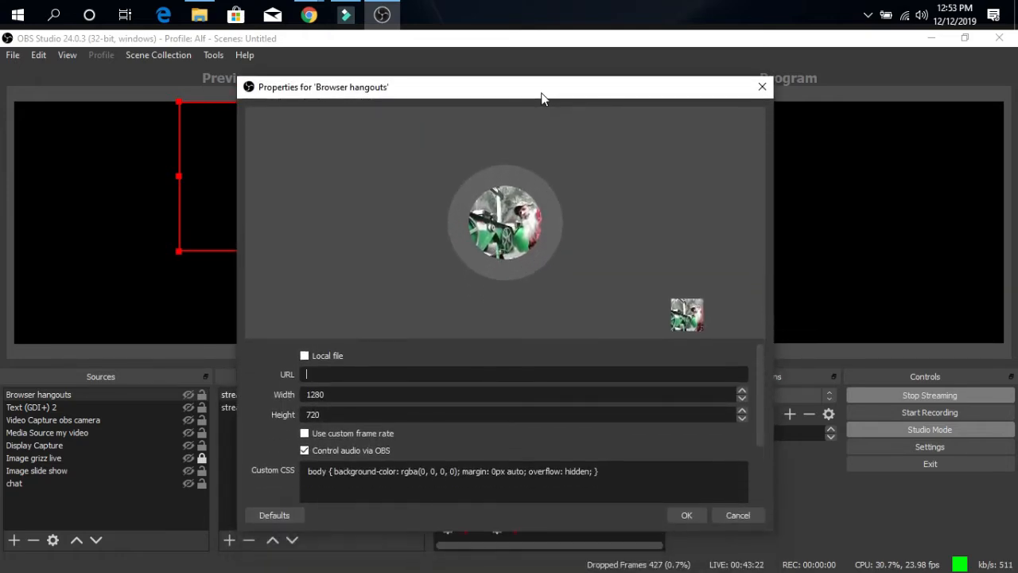
{"action": "left_click", "coordinate": [320, 373]}
{"action": "right_click", "coordinate": [319, 373]}
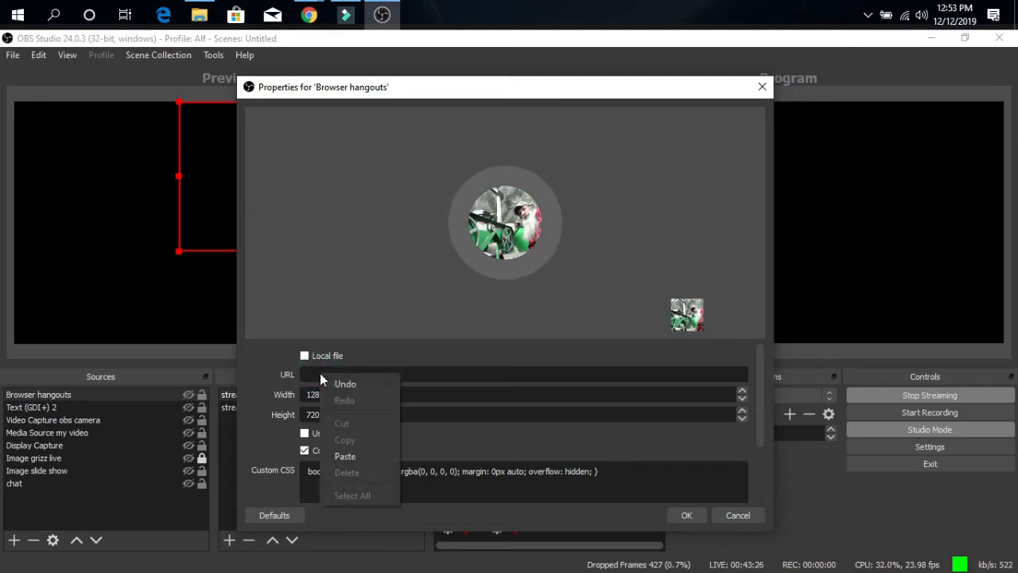
{"action": "left_click", "coordinate": [343, 456]}
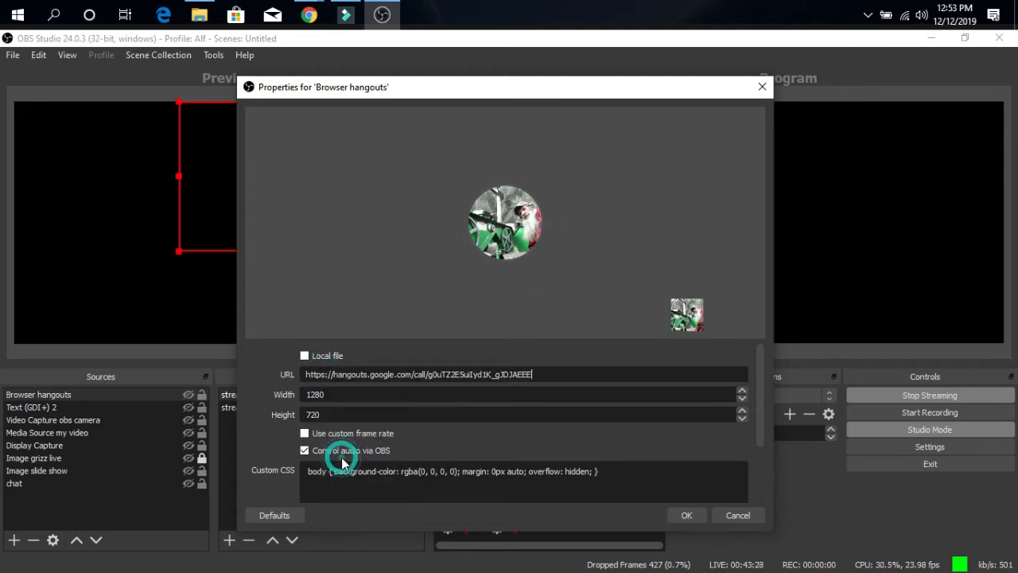
{"action": "left_click", "coordinate": [687, 517]}
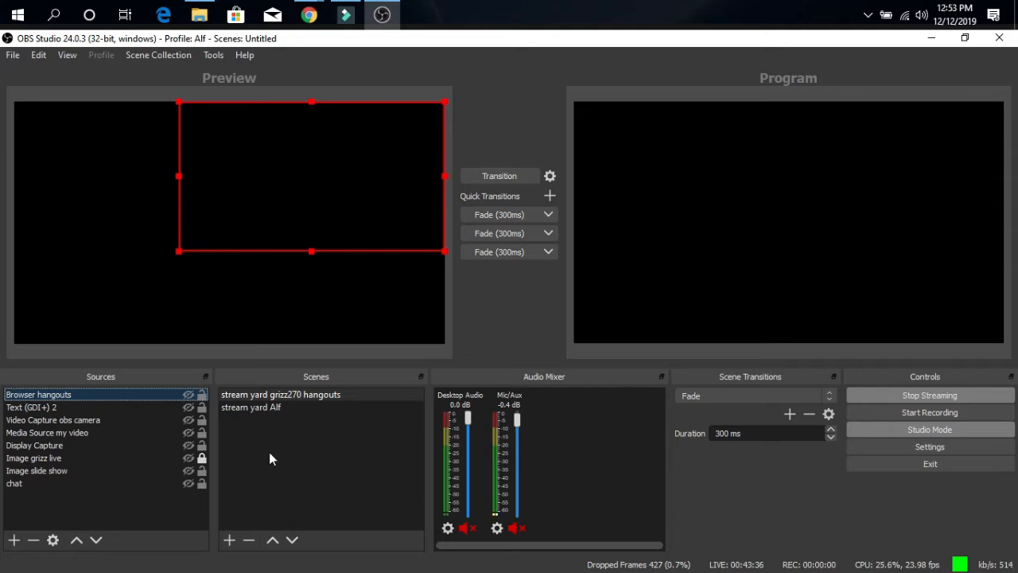
- Open an interaction window for the Browser hangouts source and move it clear of the preview and source list
{"action": "right_click", "coordinate": [85, 396]}
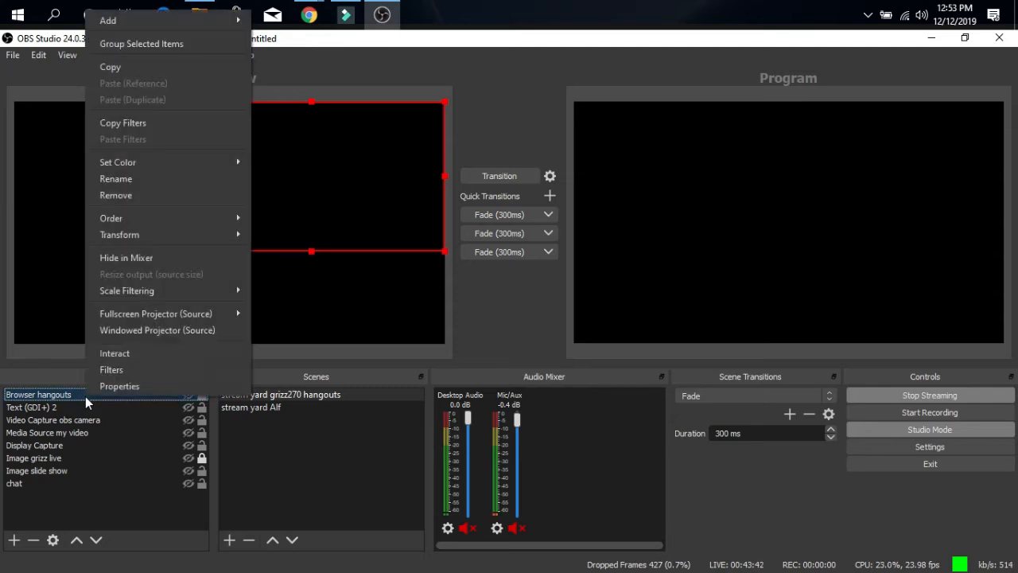
{"action": "left_click", "coordinate": [114, 354]}
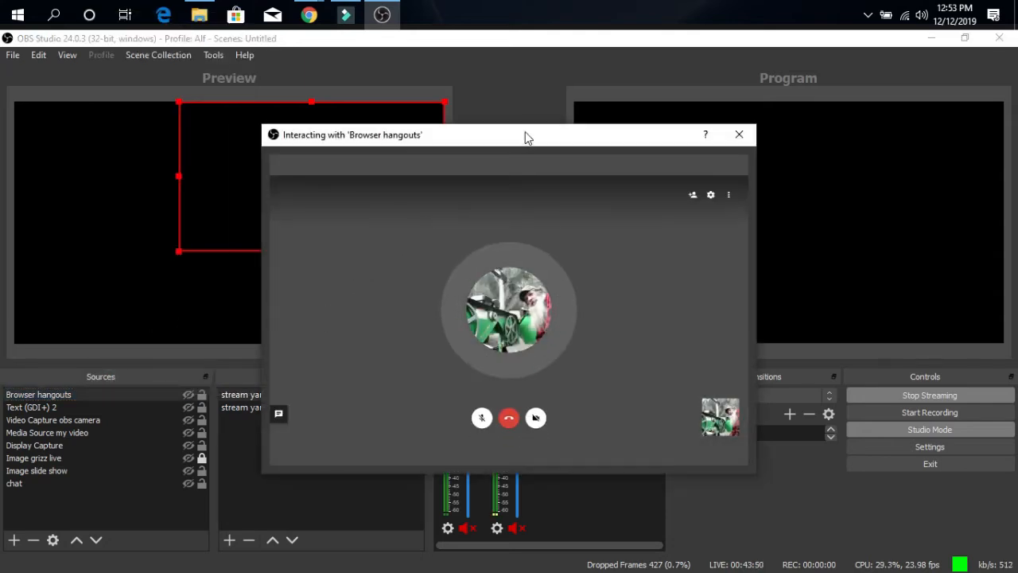
{"action": "left_click_drag", "start_coordinate": [525, 135], "coordinate": [285, 203]}
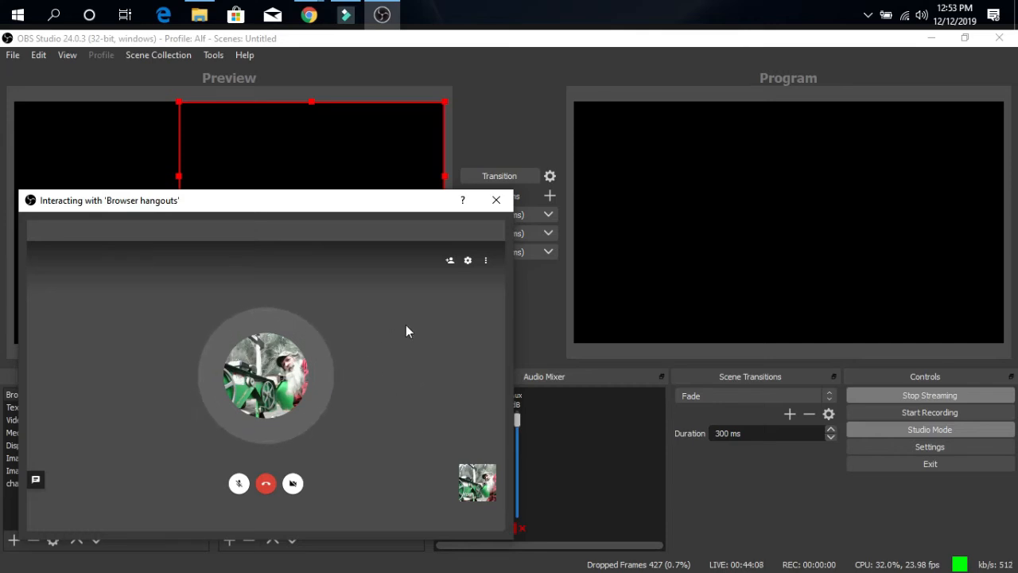
{"action": "left_click_drag", "start_coordinate": [328, 209], "coordinate": [788, 493]}
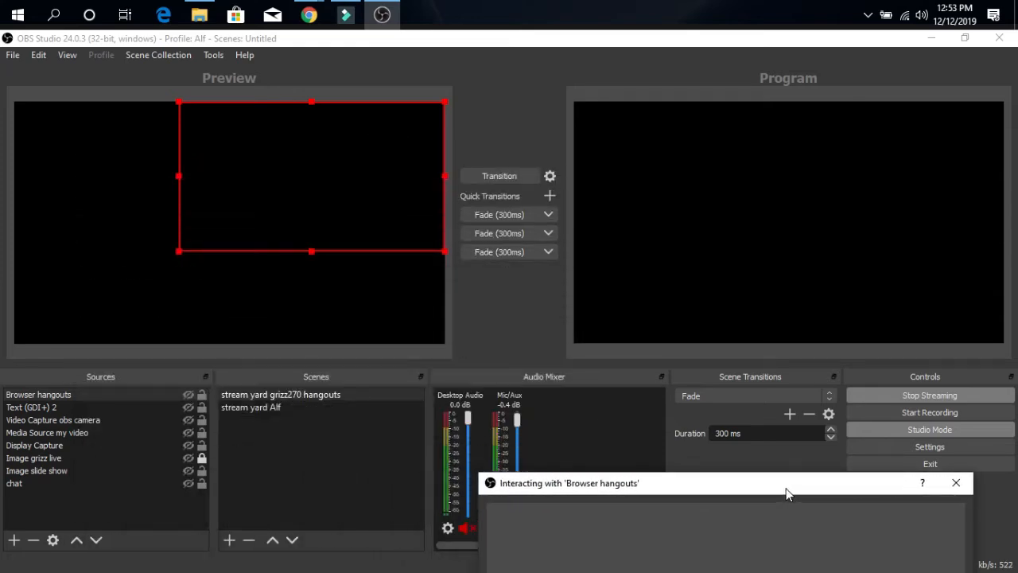
- Make the Browser hangouts source visible and enlarge it to fill the whole preview canvas
{"action": "left_click", "coordinate": [188, 395]}
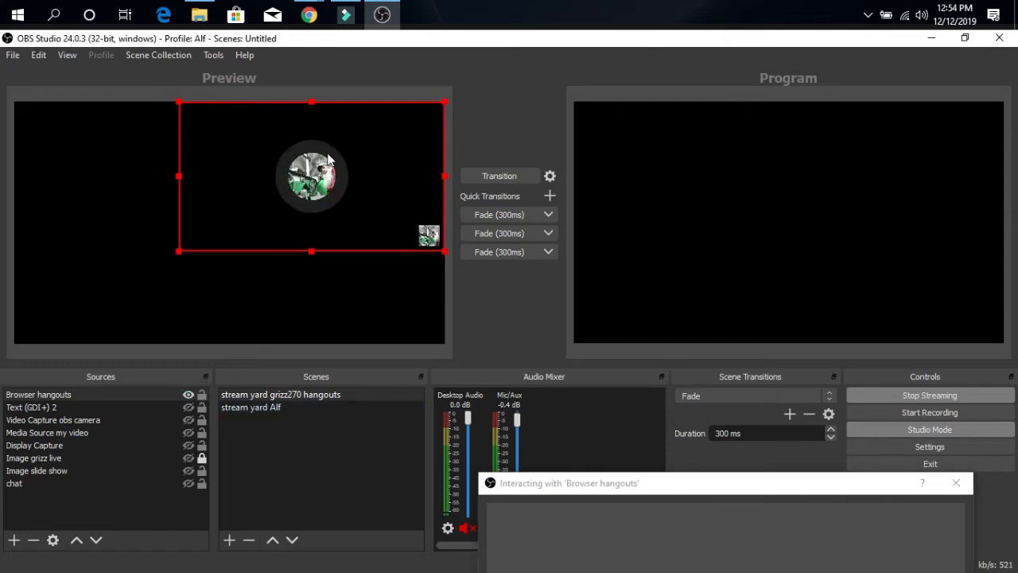
{"action": "left_click_drag", "start_coordinate": [181, 252], "coordinate": [22, 338]}
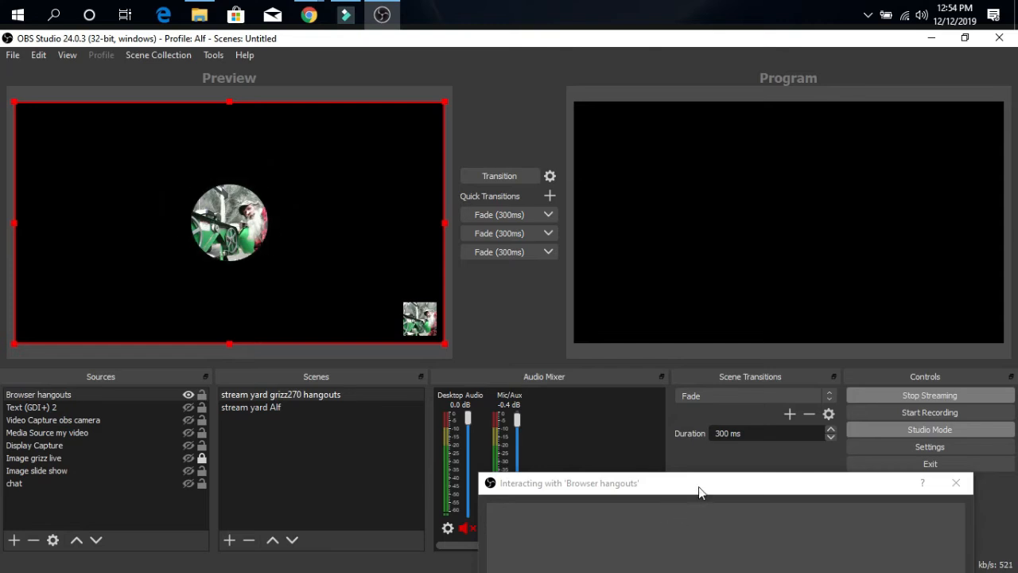
- Bring the interaction window back into view and try to turn on the camera in the Hangouts call
{"action": "left_click_drag", "start_coordinate": [698, 489], "coordinate": [618, 166]}
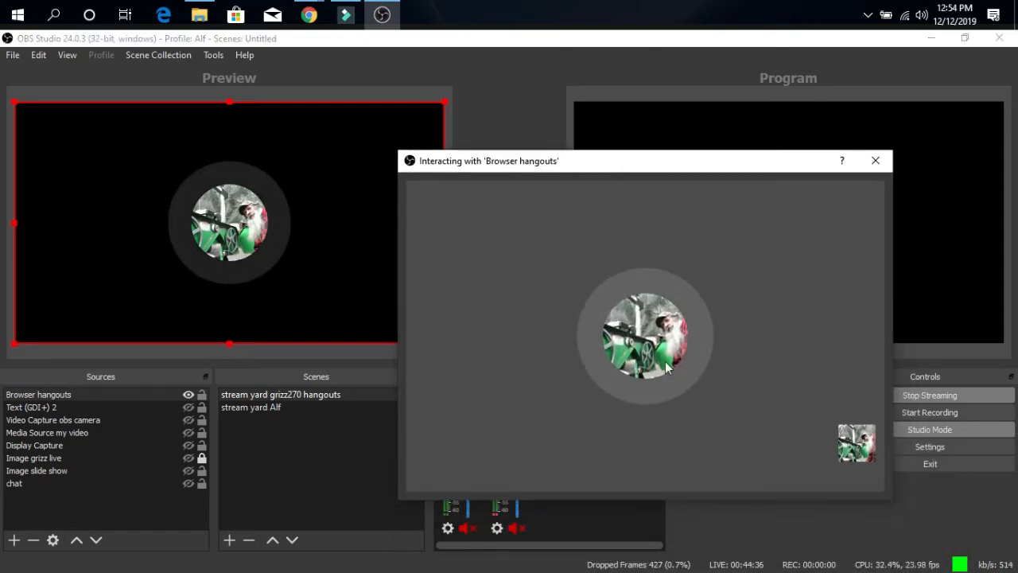
{"action": "mouse_move", "coordinate": [618, 451]}
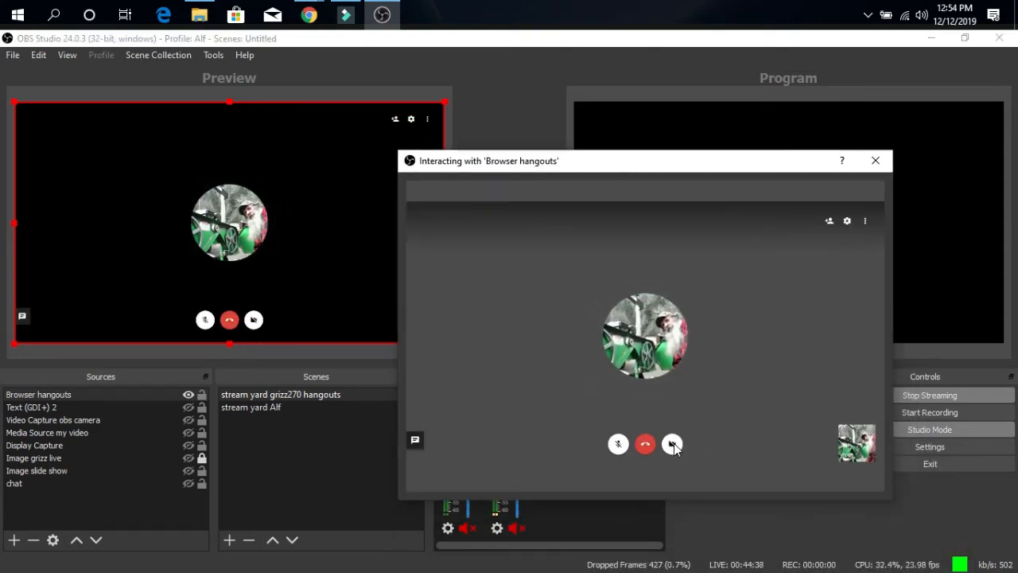
{"action": "left_click", "coordinate": [672, 442]}
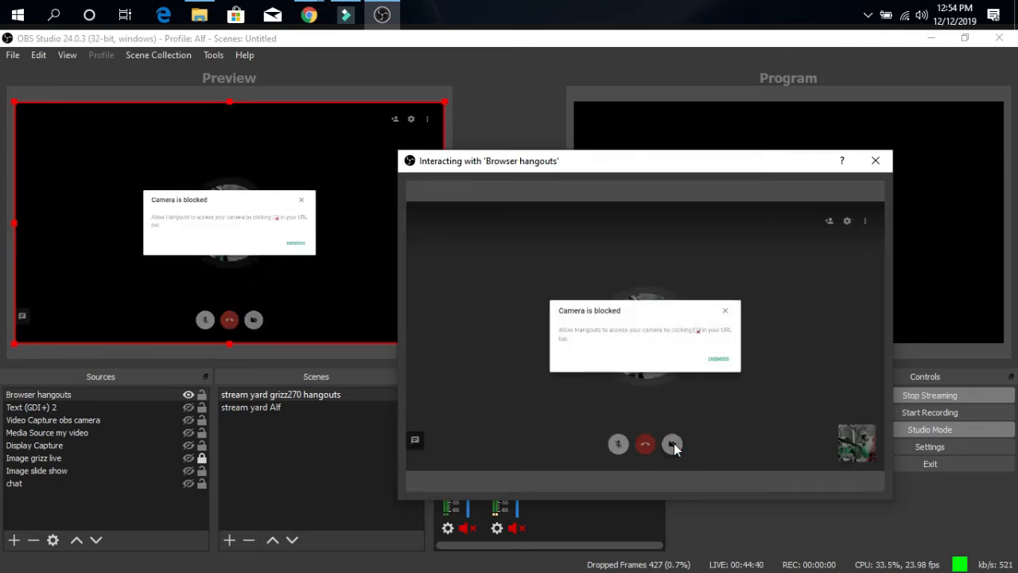
- Dismiss the blocked-camera message in the Browser hangouts interaction window and move that window clear of the preview
{"action": "left_click", "coordinate": [718, 359]}
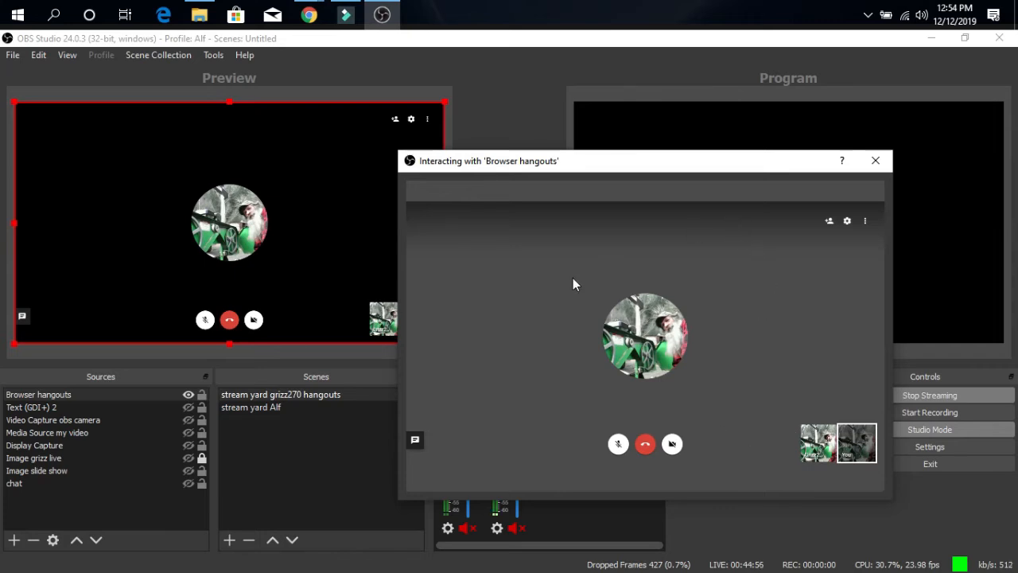
{"action": "left_click_drag", "start_coordinate": [651, 168], "coordinate": [636, 431]}
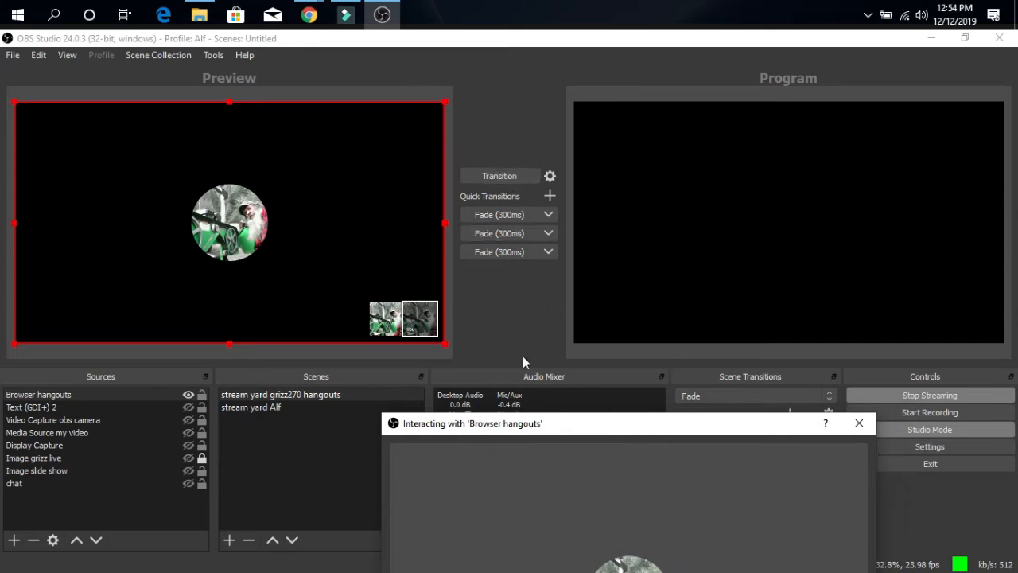
{"action": "left_click_drag", "start_coordinate": [600, 432], "coordinate": [586, 149]}
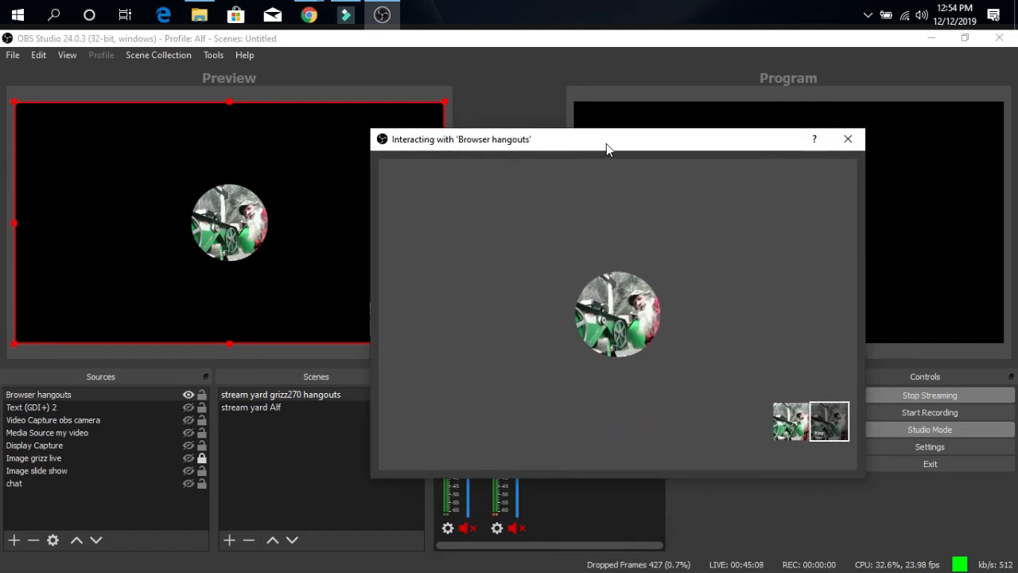
{"action": "left_click_drag", "start_coordinate": [606, 148], "coordinate": [486, 497]}
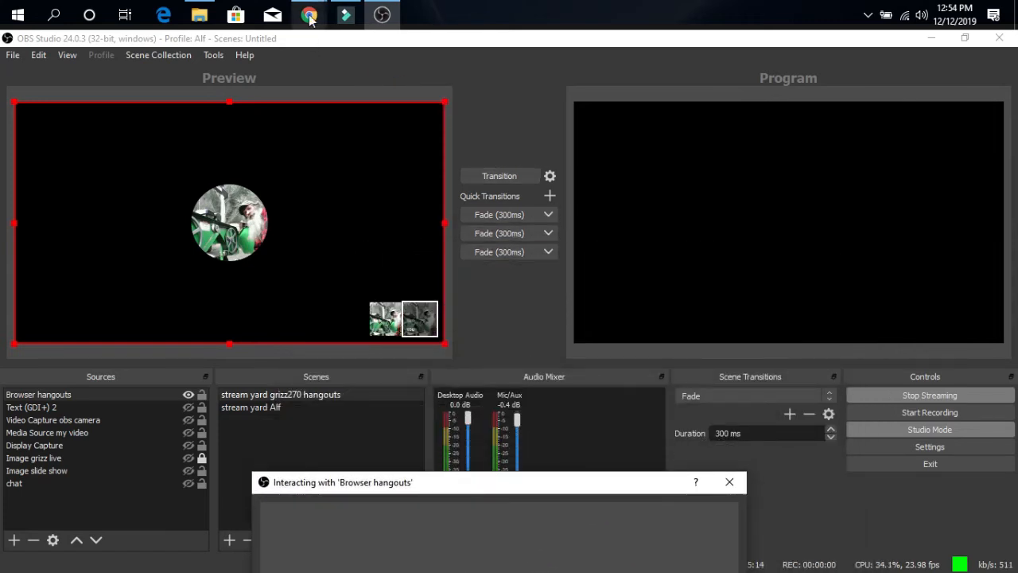
- Switch to the Hangouts call in Chrome, try to turn on its camera, and move the call window clear of the OBS preview
{"action": "mouse_move", "coordinate": [310, 19]}
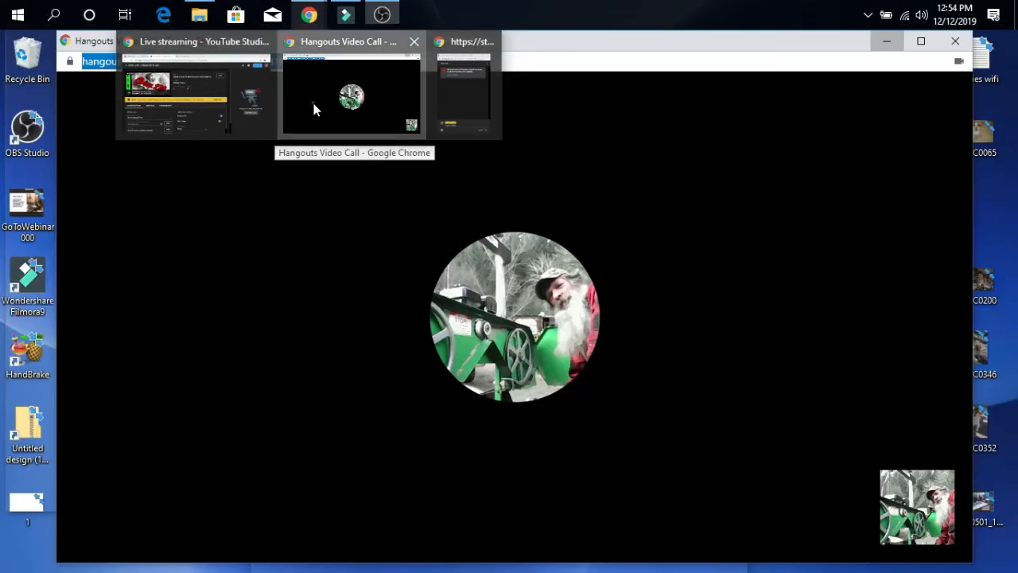
{"action": "left_click", "coordinate": [313, 105]}
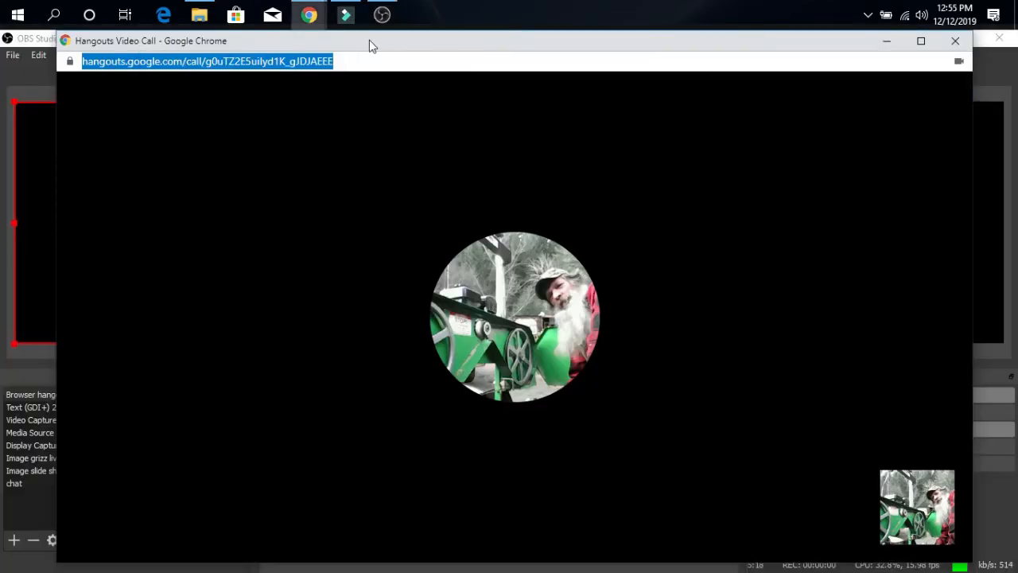
{"action": "mouse_move", "coordinate": [369, 40]}
{"action": "left_mouse_down"}
{"action": "mouse_move", "coordinate": [373, 52]}
{"action": "mouse_move", "coordinate": [371, 32]}
{"action": "left_mouse_up"}
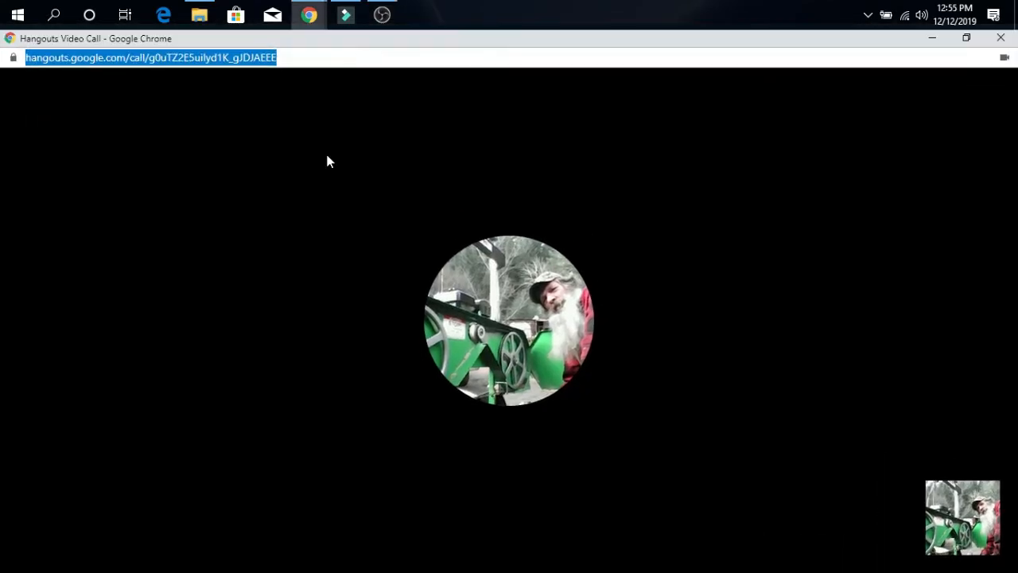
{"action": "left_click", "coordinate": [324, 181]}
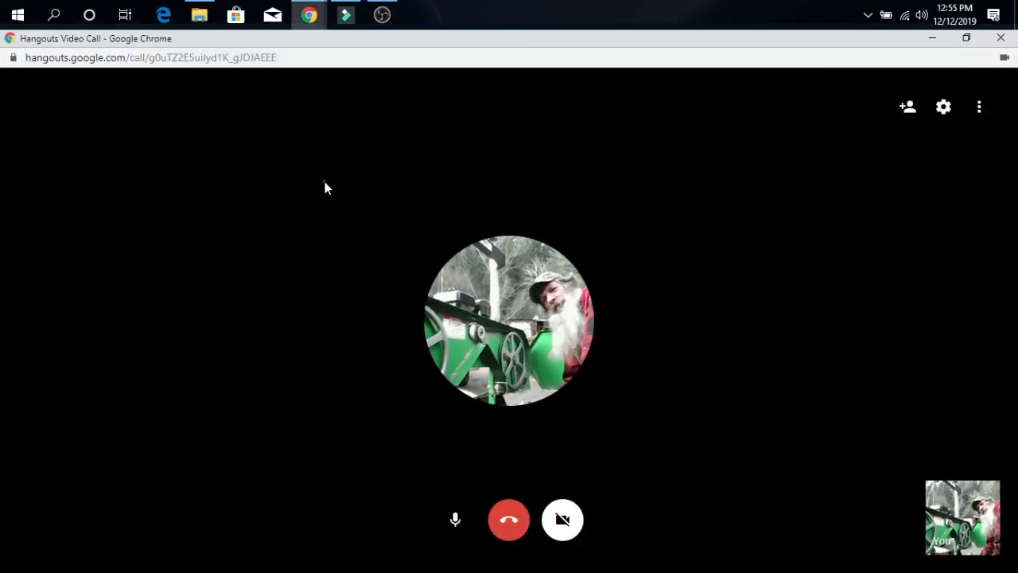
{"action": "left_click", "coordinate": [562, 521]}
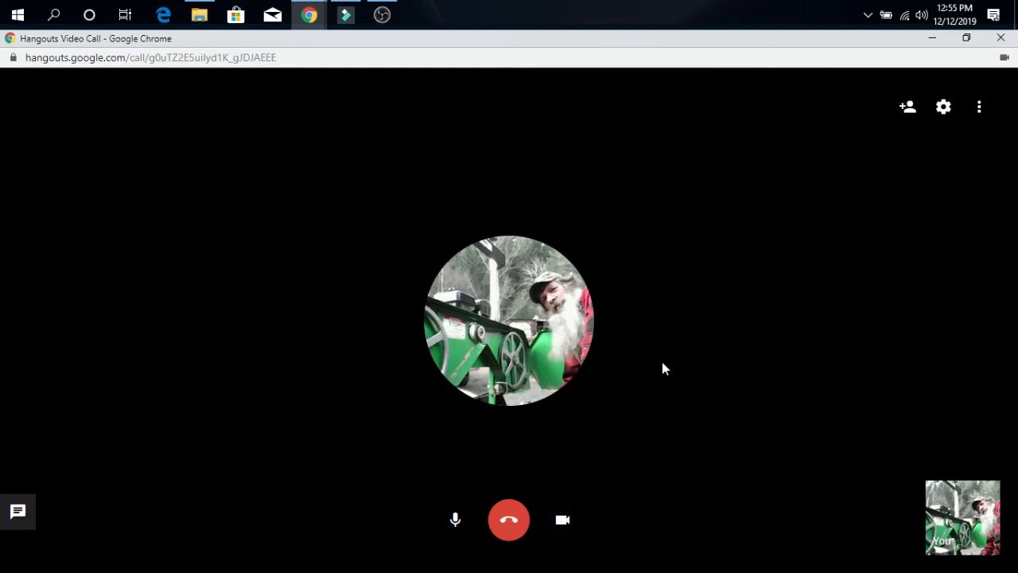
{"action": "left_click", "coordinate": [558, 524]}
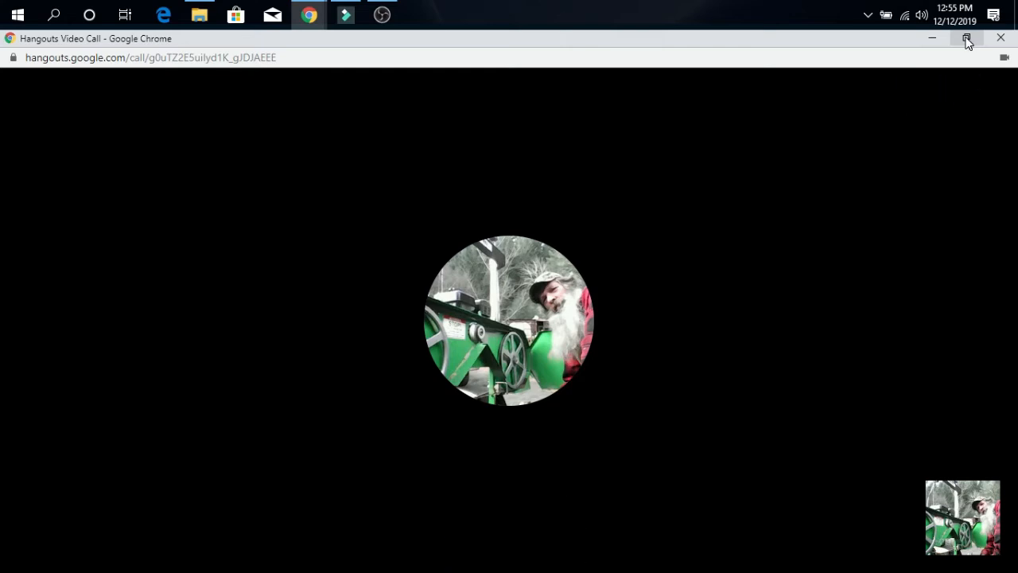
{"action": "left_click", "coordinate": [966, 38]}
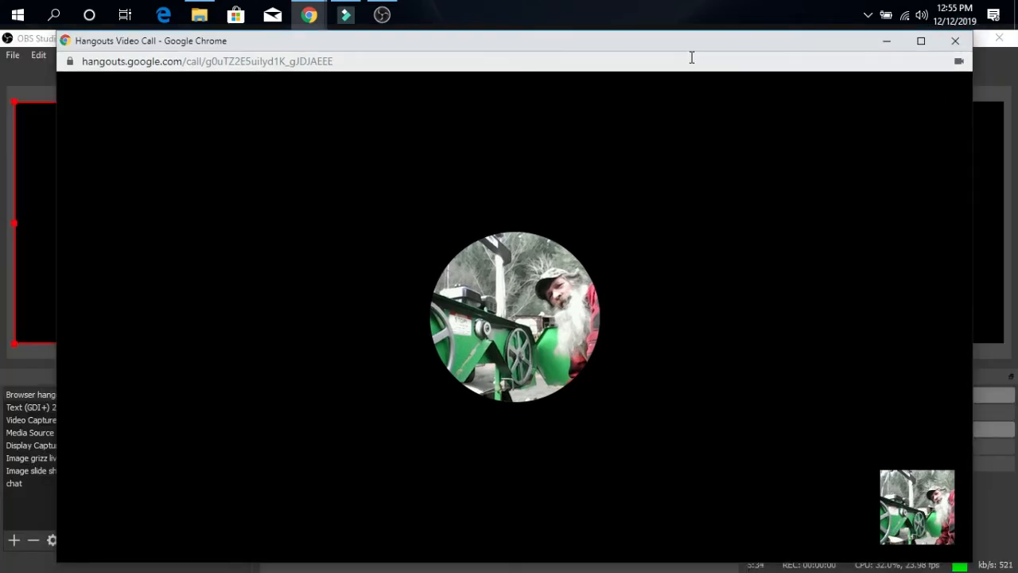
{"action": "left_click_drag", "start_coordinate": [663, 48], "coordinate": [763, 462]}
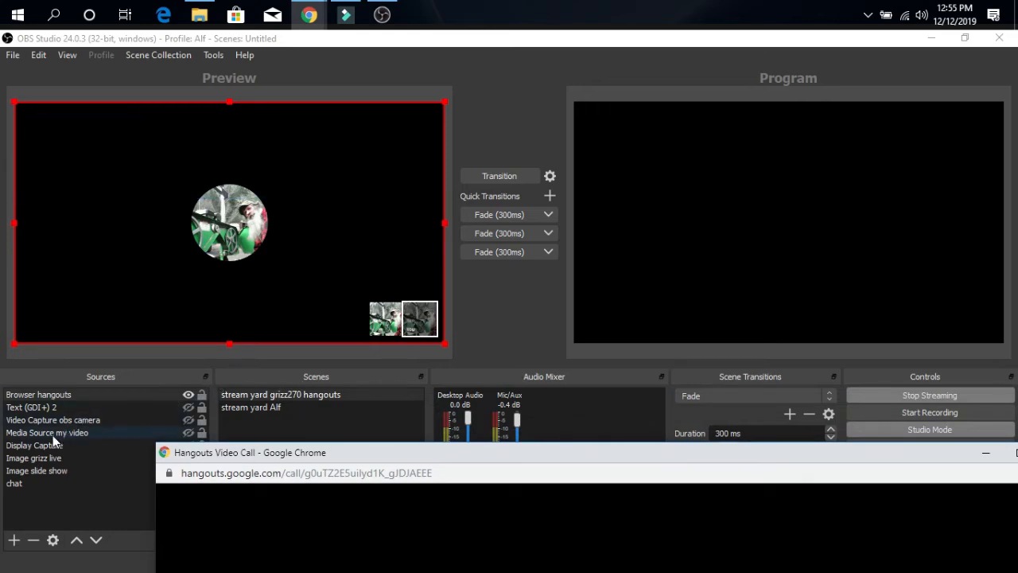
- Deactivate the Integrated Webcam in the Video Capture obs camera source's properties and confirm
{"action": "left_click", "coordinate": [92, 421]}
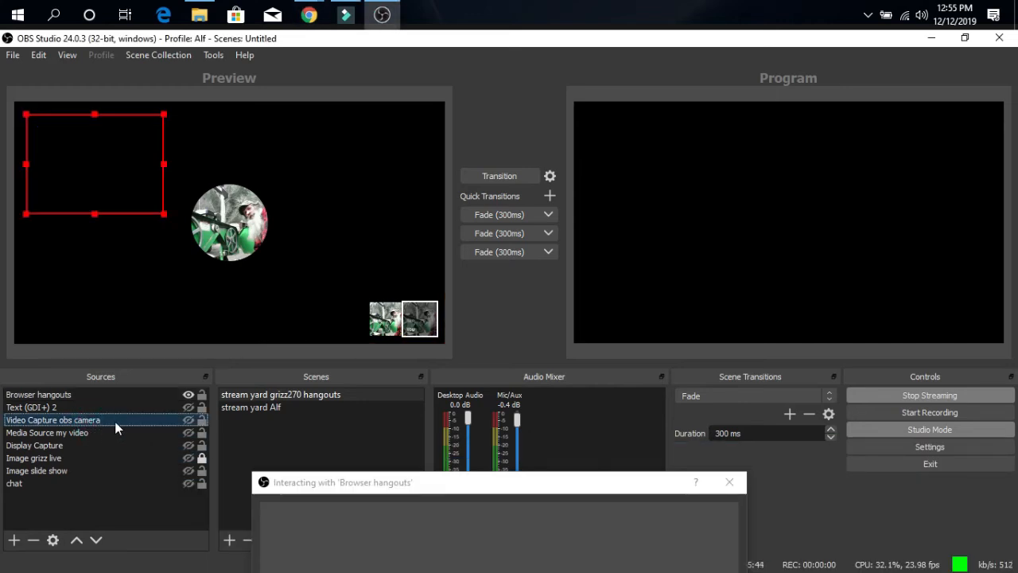
{"action": "right_click", "coordinate": [122, 421]}
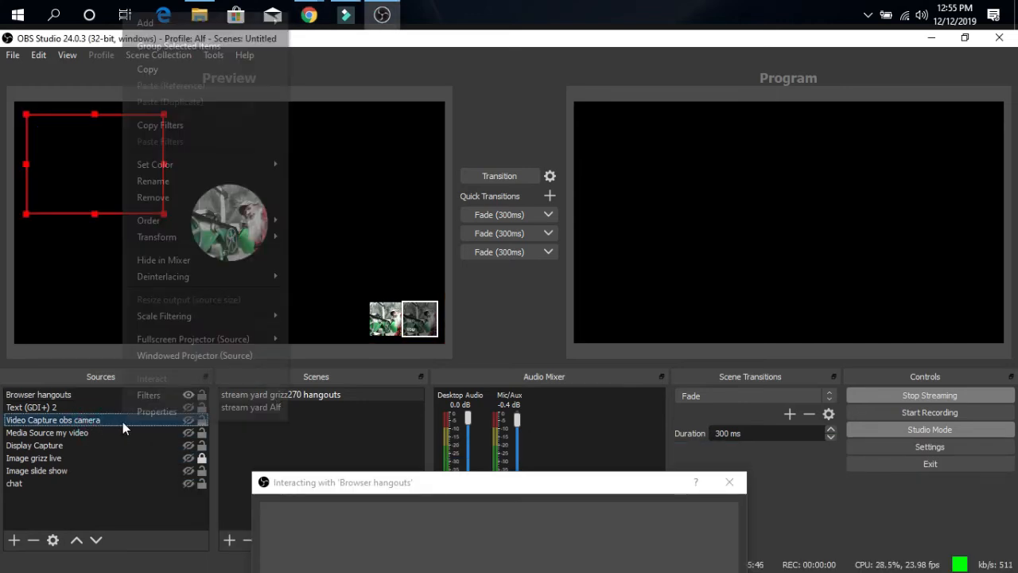
{"action": "left_click", "coordinate": [142, 411]}
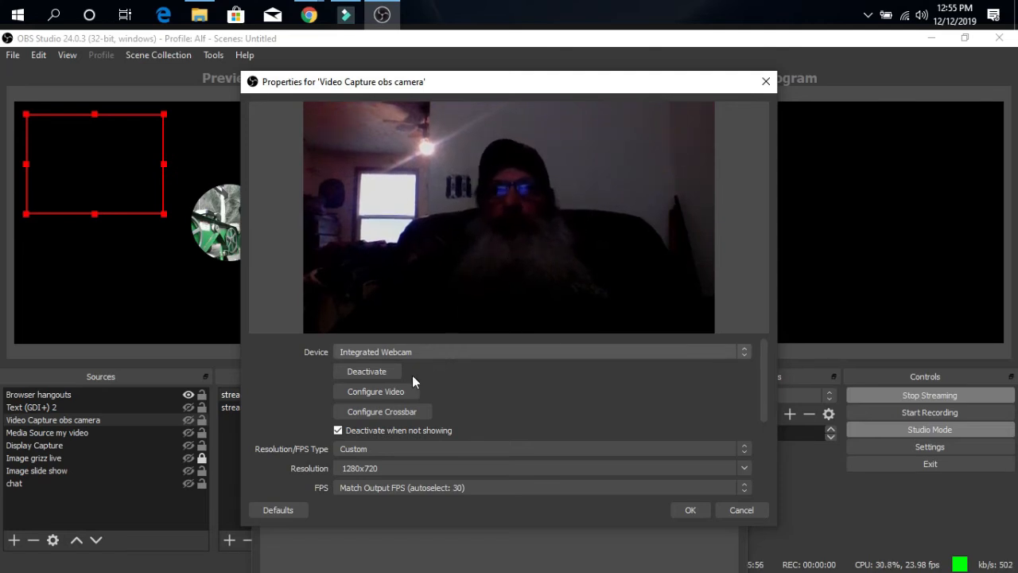
{"action": "left_click", "coordinate": [368, 373]}
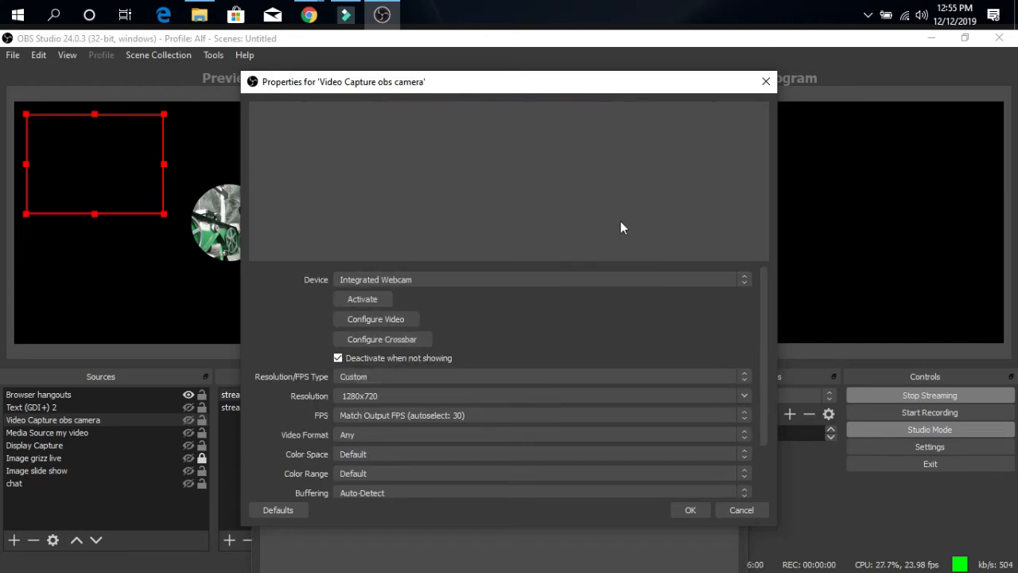
{"action": "left_click", "coordinate": [689, 510]}
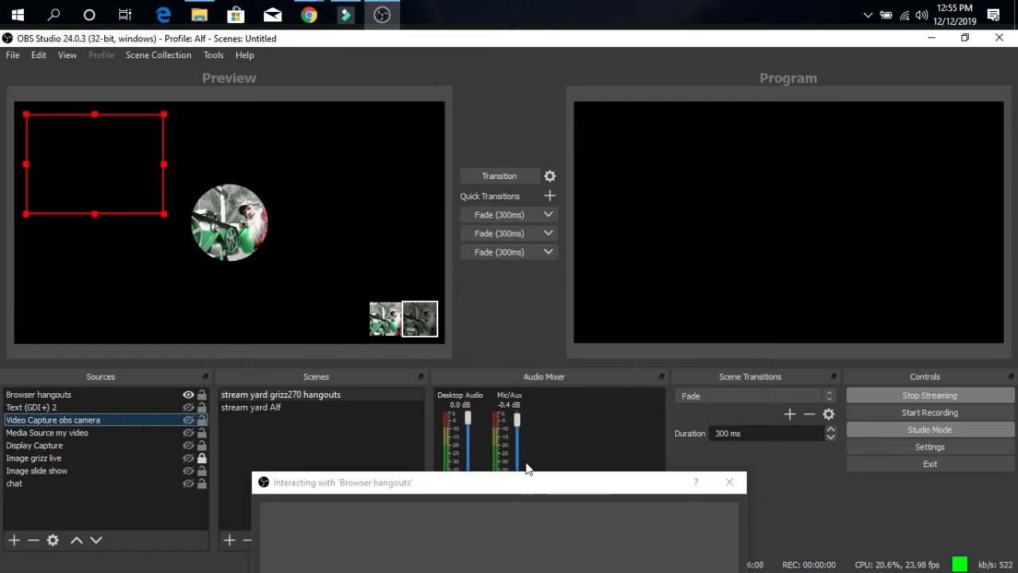
- Bring the Chrome Hangouts call window back into view and turn on the camera in the call
{"action": "left_click_drag", "start_coordinate": [521, 482], "coordinate": [310, 536]}
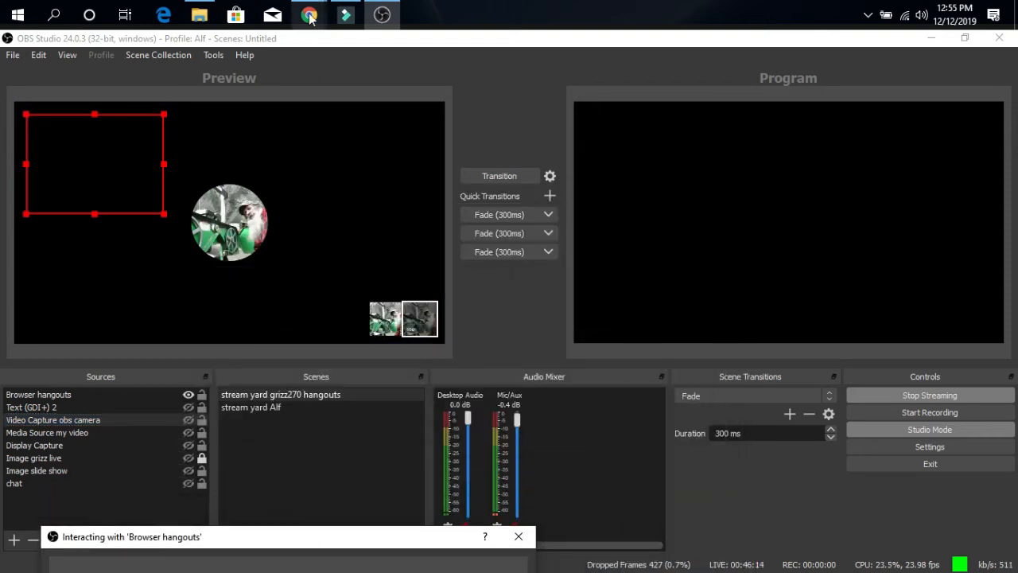
{"action": "mouse_move", "coordinate": [310, 18]}
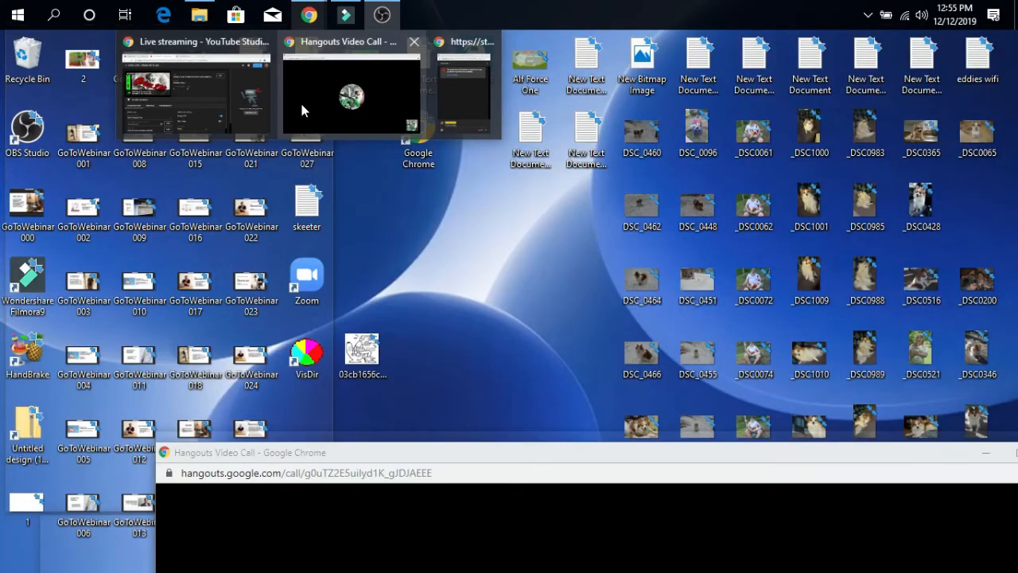
{"action": "left_click", "coordinate": [300, 102]}
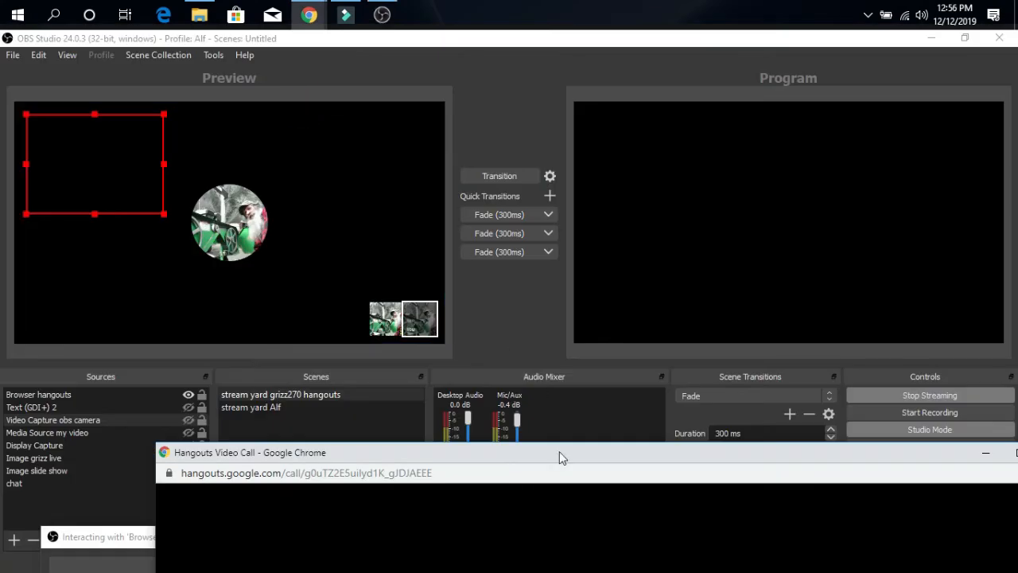
{"action": "left_click_drag", "start_coordinate": [560, 454], "coordinate": [436, 185]}
{"action": "left_click_drag", "start_coordinate": [427, 90], "coordinate": [430, 54]}
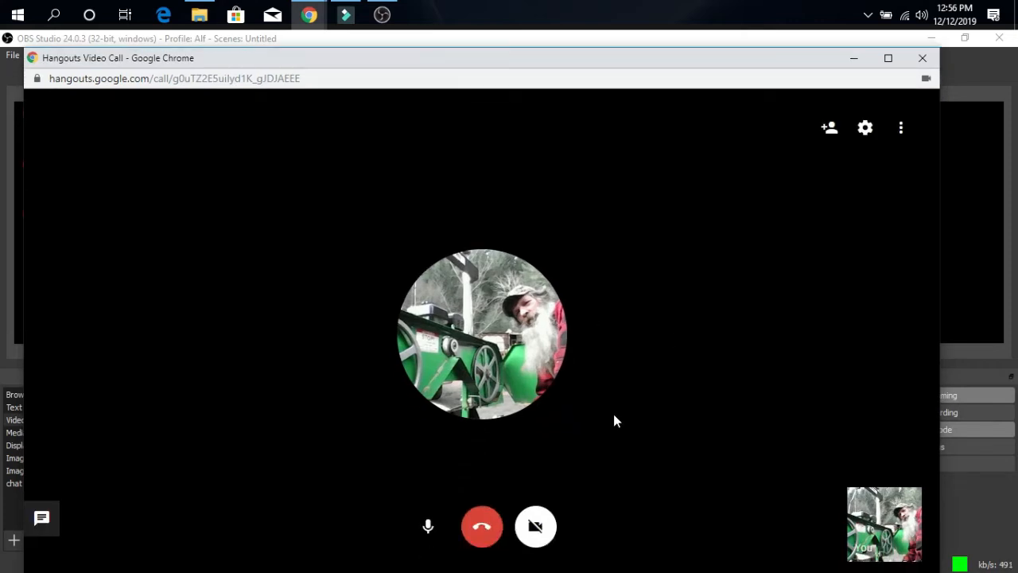
{"action": "left_click", "coordinate": [536, 528]}
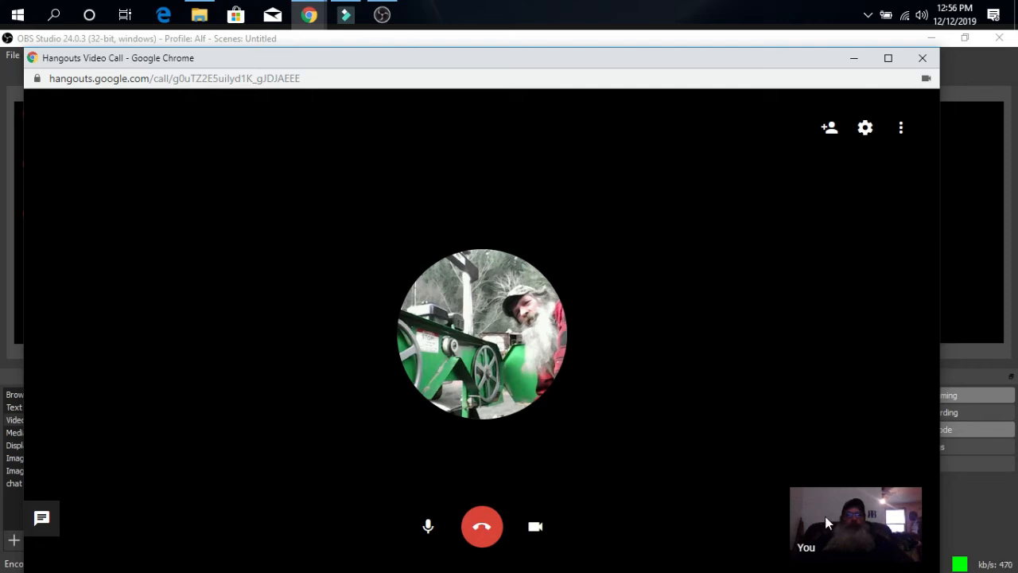
- Show the own webcam as the call's main picture, move the call window aside, and transition the OBS preview to Program
{"action": "left_click", "coordinate": [826, 517]}
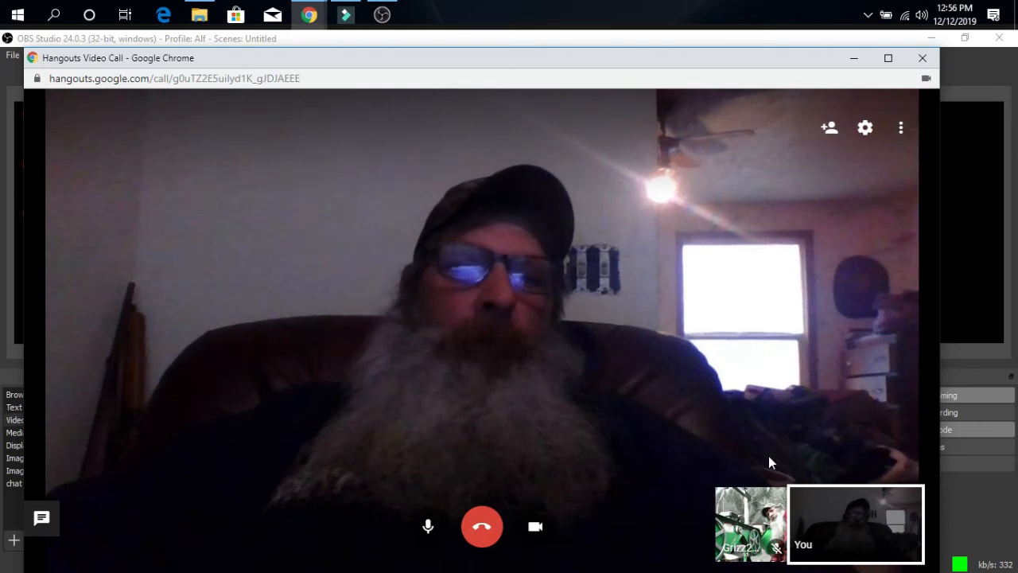
{"action": "left_click", "coordinate": [531, 52]}
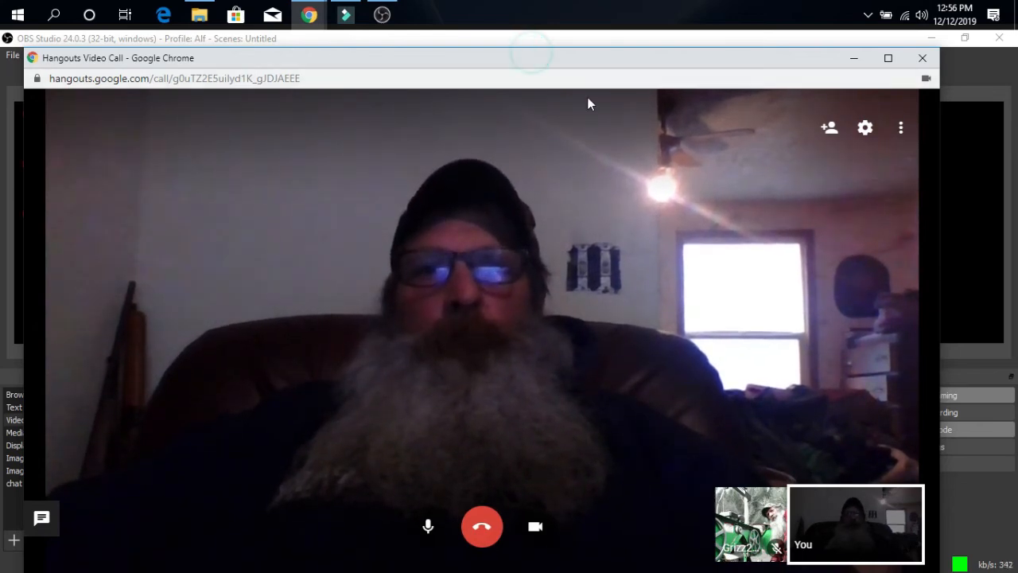
{"action": "left_click_drag", "start_coordinate": [587, 104], "coordinate": [627, 534]}
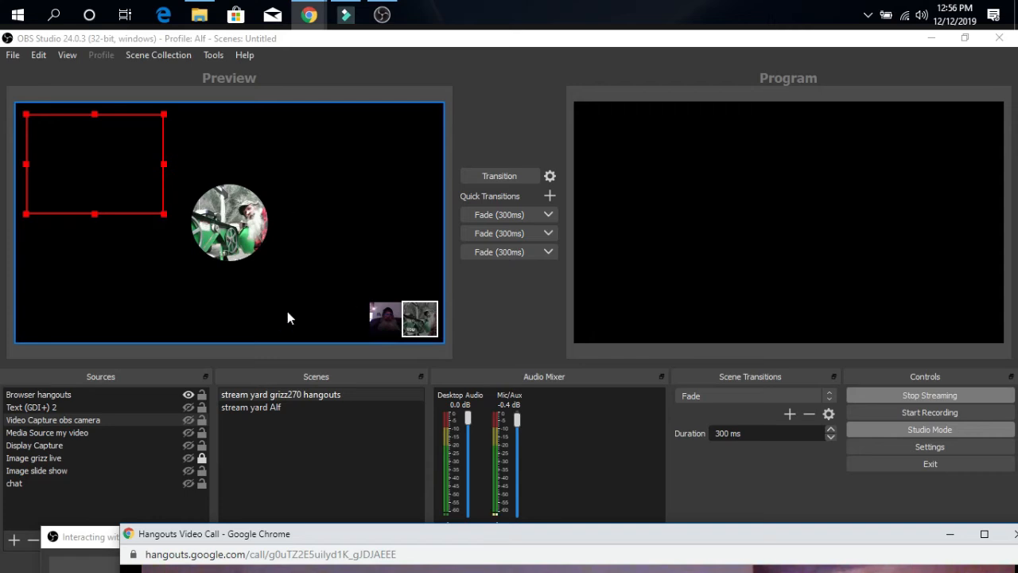
{"action": "left_click", "coordinate": [477, 180]}
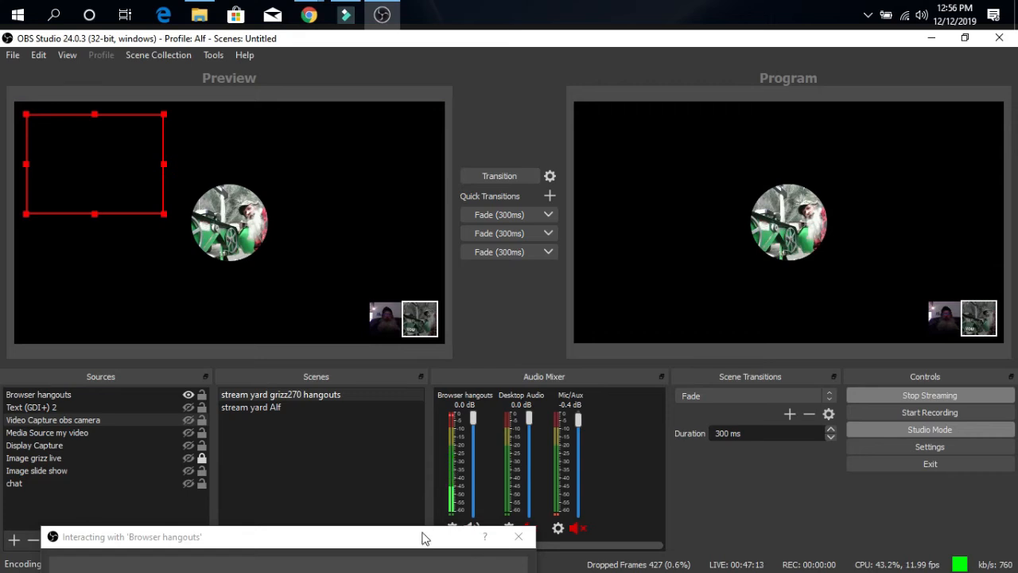
- Make the webcam participant the main picture in the Browser hangouts interaction window, and close that window
{"action": "left_click_drag", "start_coordinate": [424, 538], "coordinate": [429, 143]}
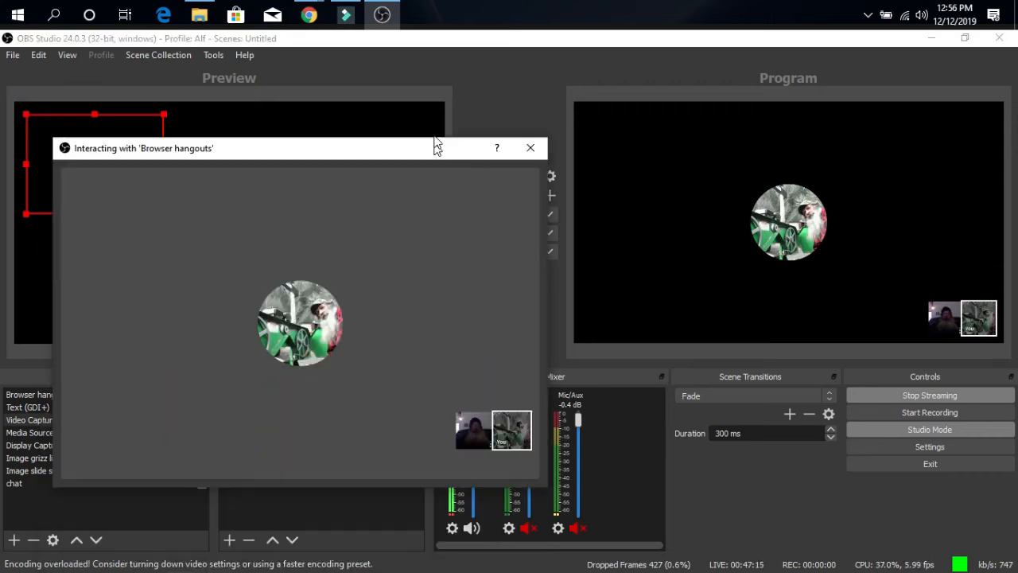
{"action": "left_click", "coordinate": [467, 429]}
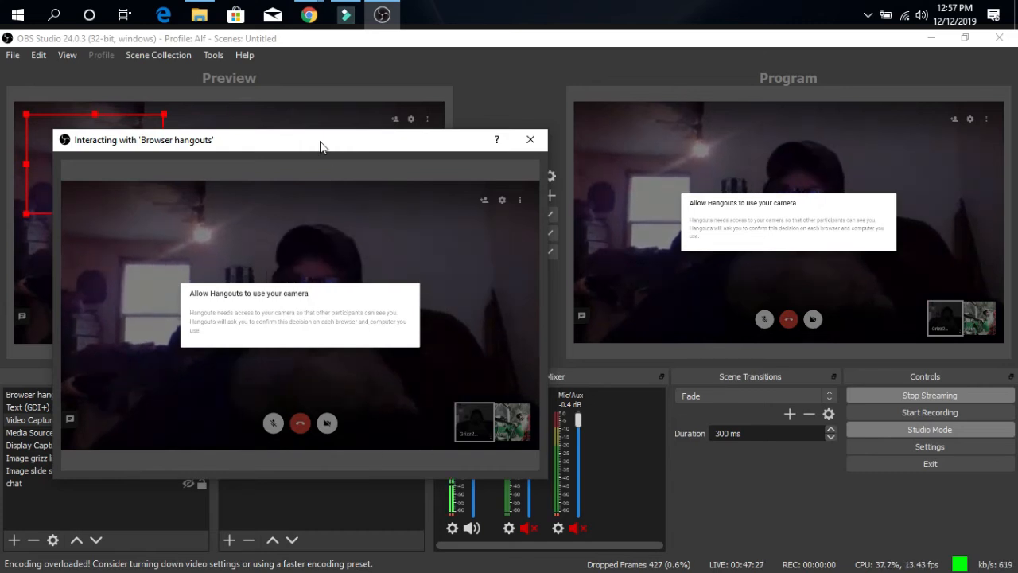
{"action": "left_click_drag", "start_coordinate": [321, 145], "coordinate": [320, 171]}
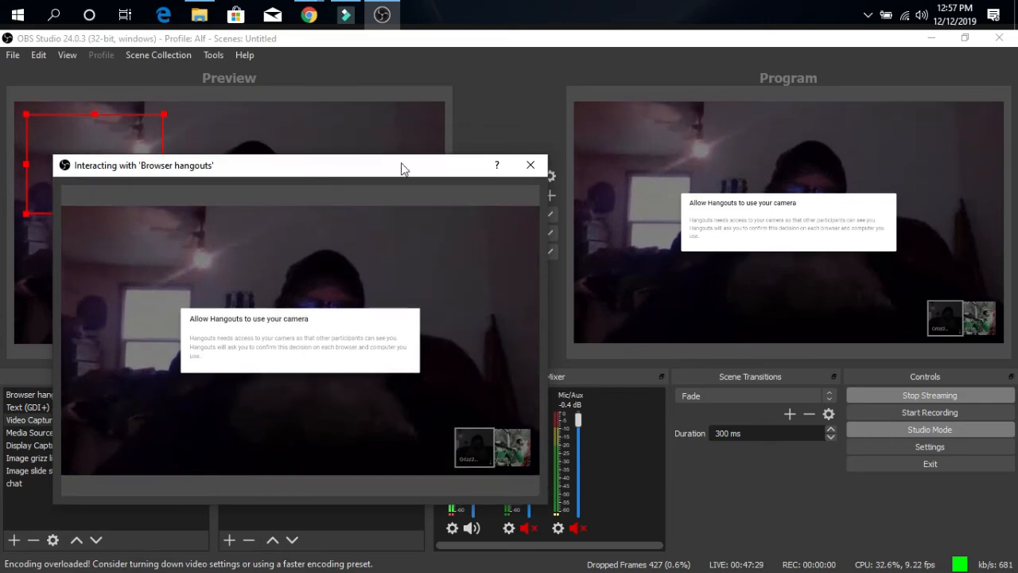
{"action": "left_click", "coordinate": [530, 165]}
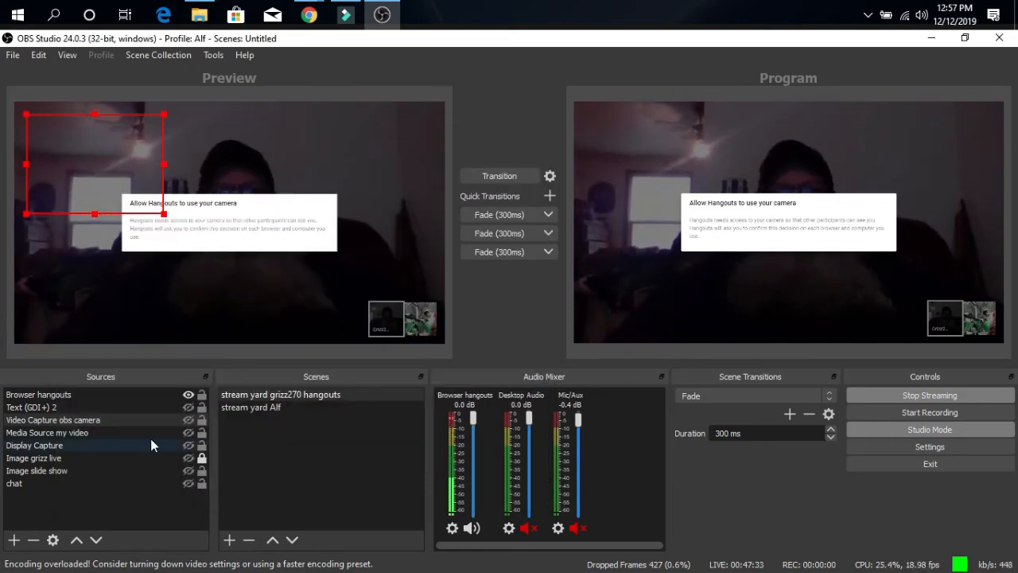
- Clear the URL in the Browser hangouts source's properties and confirm the empty address
{"action": "left_click", "coordinate": [56, 397]}
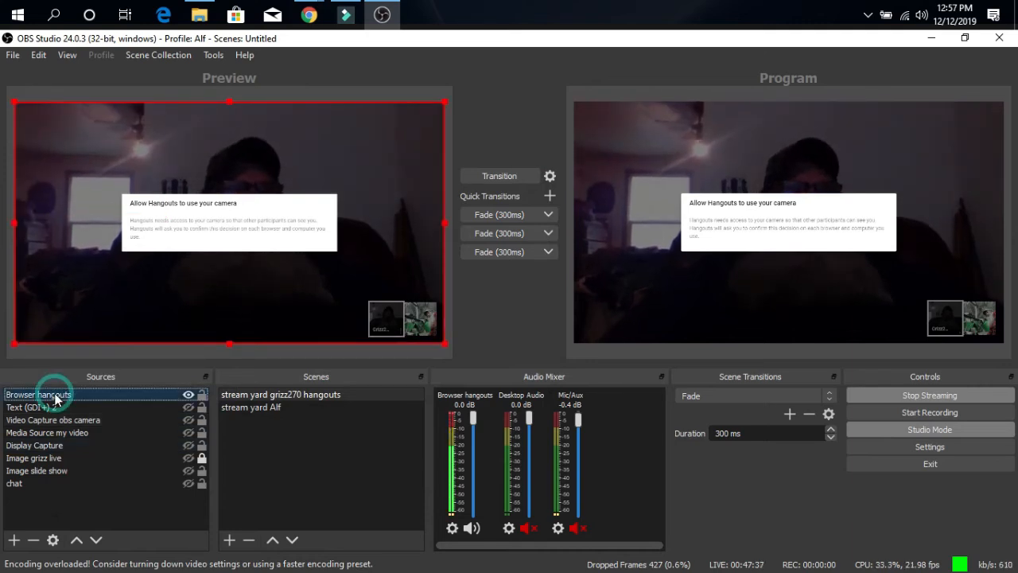
{"action": "right_click", "coordinate": [56, 398]}
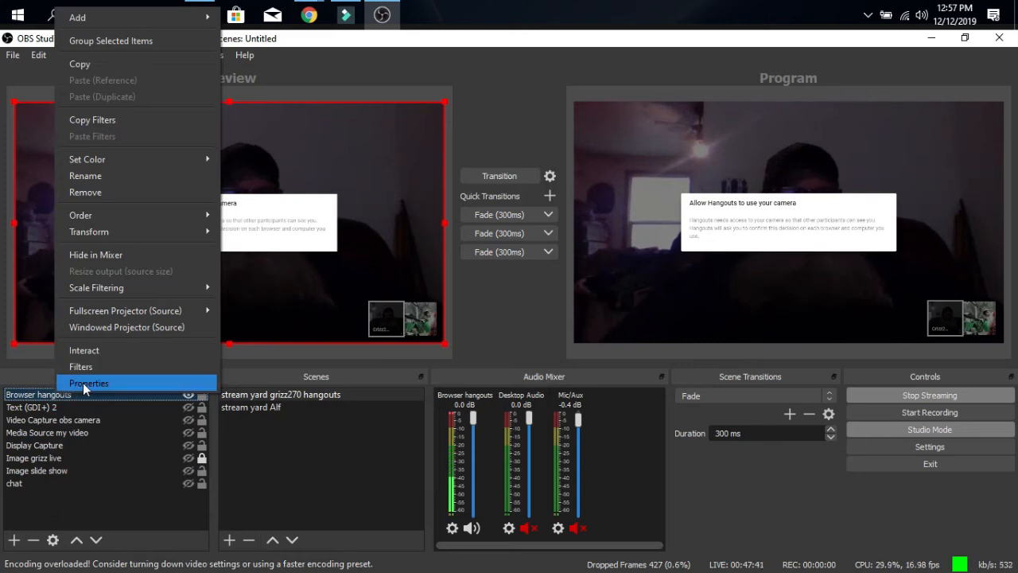
{"action": "left_click", "coordinate": [85, 385]}
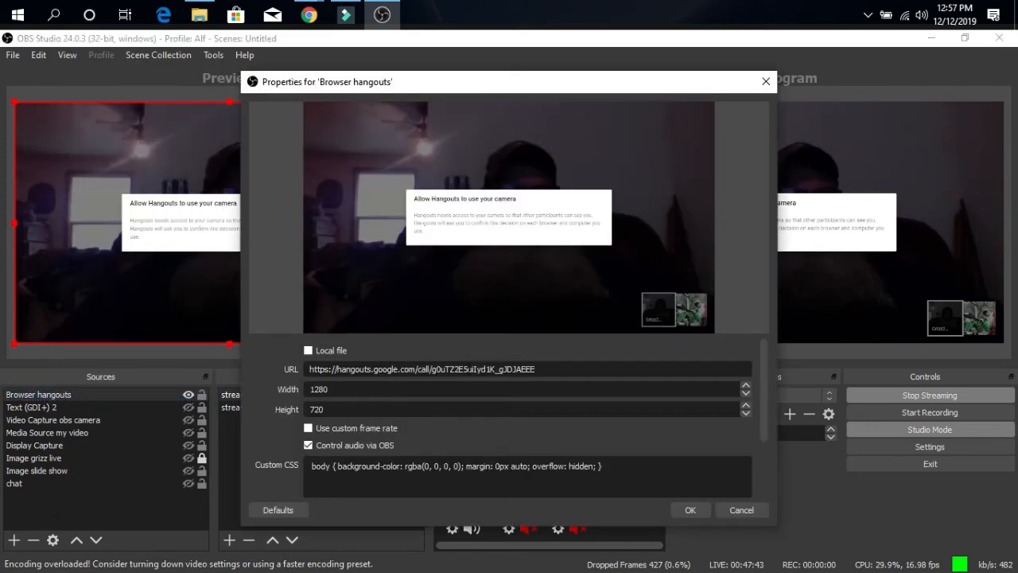
{"action": "left_click", "coordinate": [547, 369]}
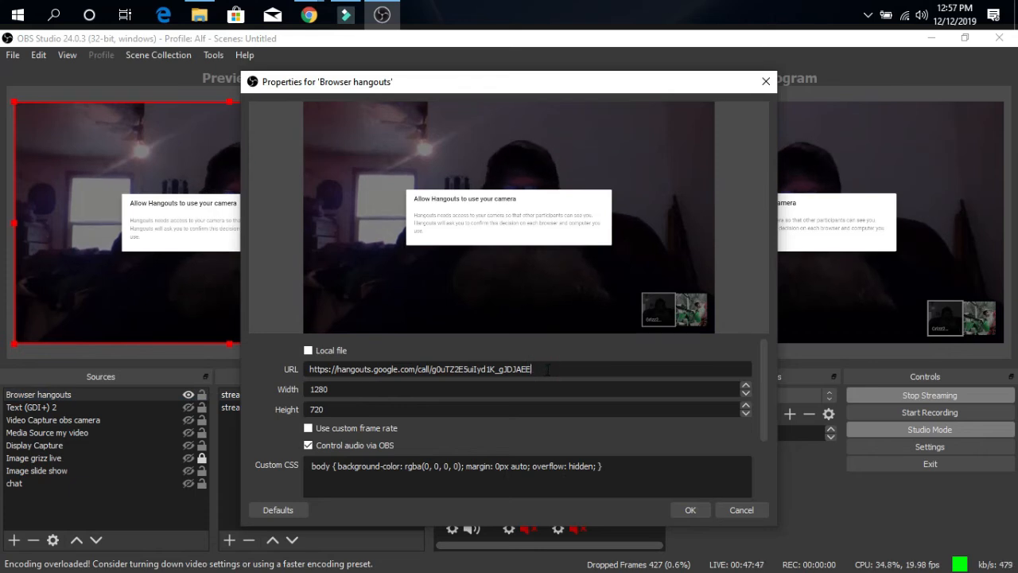
{"action": "key", "text": "BackSpace"}
{"action": "key", "text": "BackSpace"}
{"action": "key", "text": "BackSpace"}
{"action": "key", "text": "BackSpace"}
{"action": "key", "text": "BackSpace"}
{"action": "key", "text": "BackSpace"}
{"action": "key", "text": "BackSpace"}
{"action": "key", "text": "BackSpace"}
{"action": "key", "text": "BackSpace"}
{"action": "key", "text": "BackSpace"}
{"action": "key", "text": "BackSpace"}
{"action": "key", "text": "BackSpace"}
{"action": "key", "text": "BackSpace"}
{"action": "key", "text": "BackSpace"}
{"action": "key", "text": "BackSpace"}
{"action": "key", "text": "BackSpace"}
{"action": "key", "text": "BackSpace"}
{"action": "key", "text": "BackSpace"}
{"action": "key", "text": "BackSpace"}
{"action": "key", "text": "BackSpace"}
{"action": "key", "text": "BackSpace"}
{"action": "key", "text": "BackSpace"}
{"action": "key", "text": "BackSpace"}
{"action": "key", "text": "BackSpace"}
{"action": "key", "text": "BackSpace"}
{"action": "key", "text": "BackSpace"}
{"action": "key", "text": "BackSpace"}
{"action": "key", "text": "BackSpace"}
{"action": "key", "text": "BackSpace"}
{"action": "key", "text": "BackSpace"}
{"action": "key", "text": "BackSpace"}
{"action": "key", "text": "BackSpace"}
{"action": "key", "text": "BackSpace"}
{"action": "key", "text": "BackSpace"}
{"action": "key", "text": "BackSpace"}
{"action": "key", "text": "BackSpace"}
{"action": "key", "text": "BackSpace"}
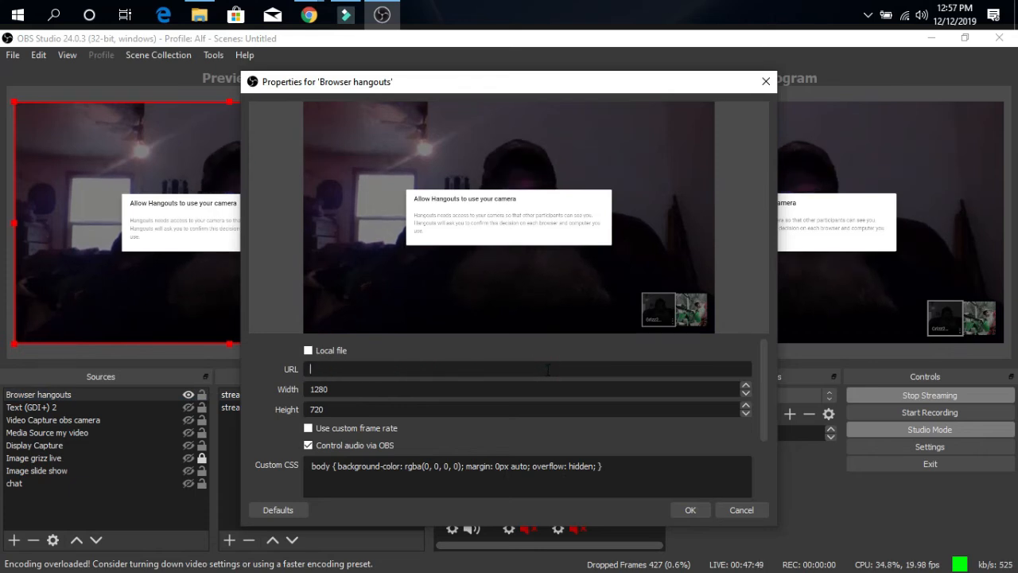
{"action": "left_click", "coordinate": [688, 509]}
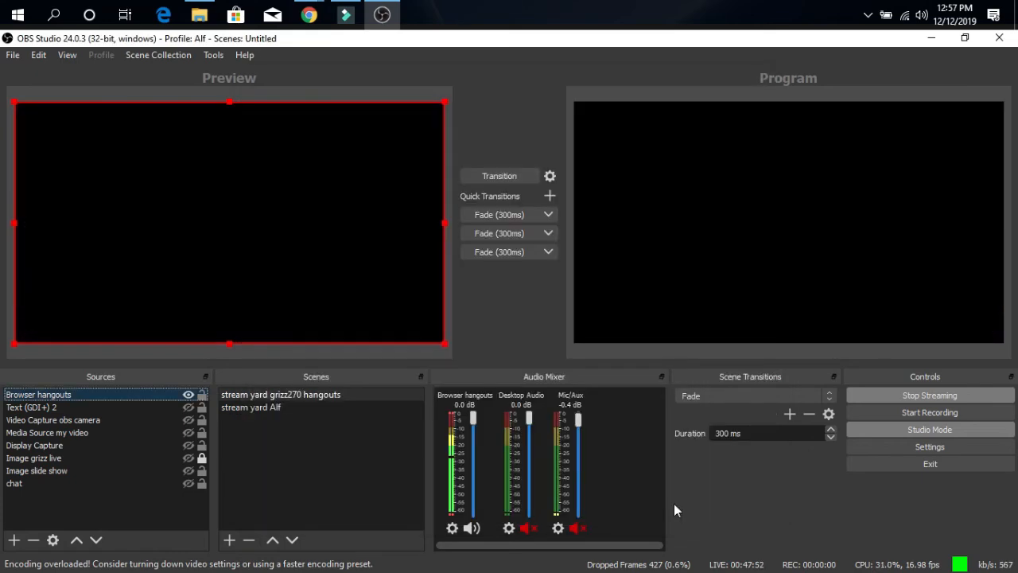
- Paste the copied Hangouts call link as the URL in the Browser hangouts source's properties and confirm
{"action": "right_click", "coordinate": [99, 394]}
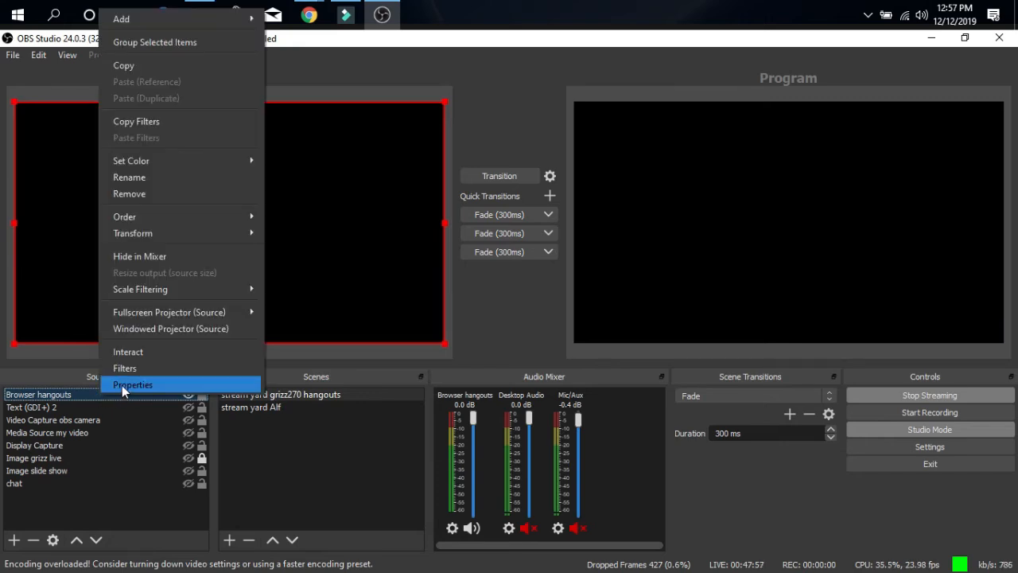
{"action": "left_click", "coordinate": [122, 385]}
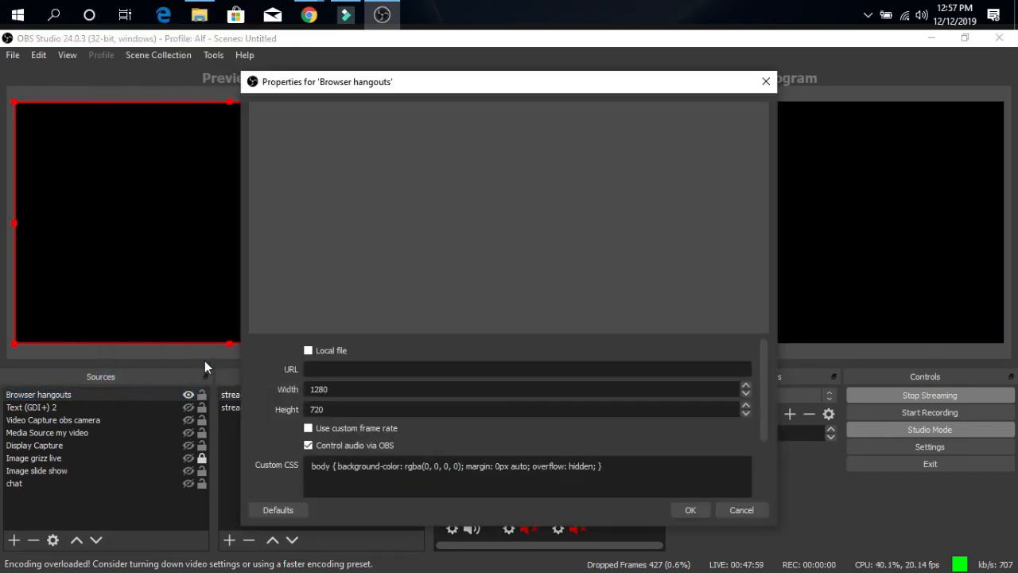
{"action": "right_click", "coordinate": [346, 373]}
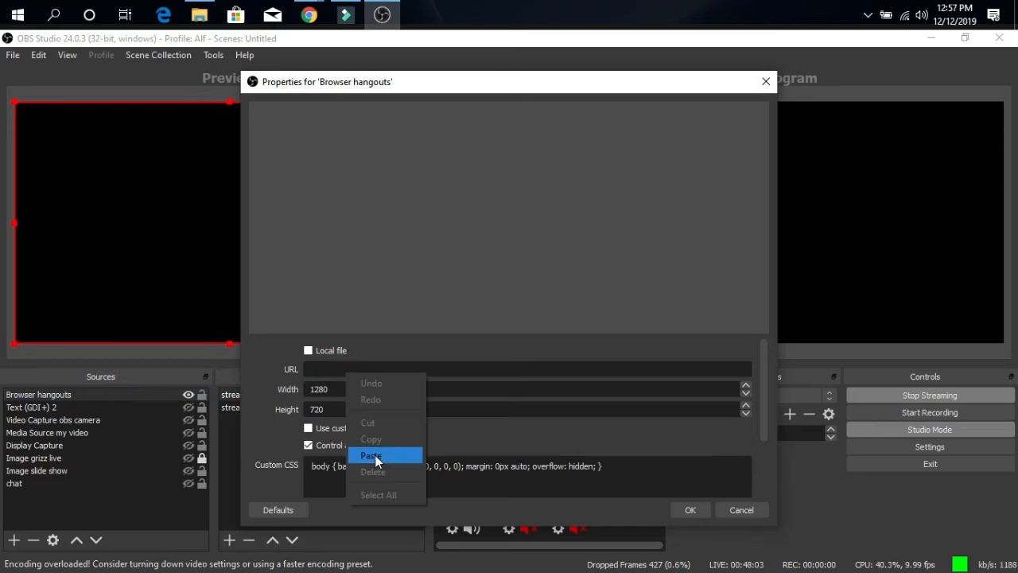
{"action": "left_click", "coordinate": [374, 455]}
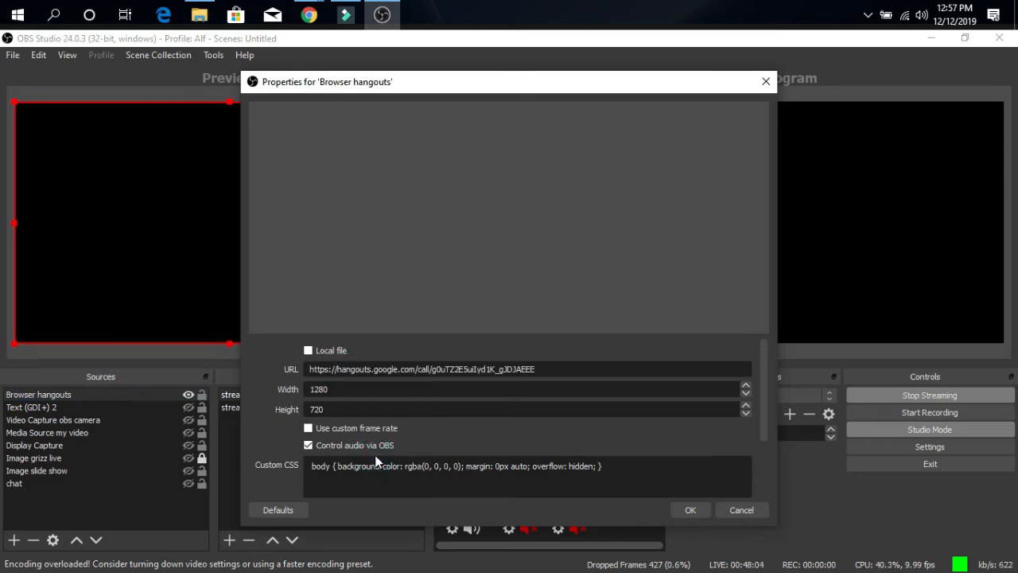
{"action": "left_click", "coordinate": [682, 509]}
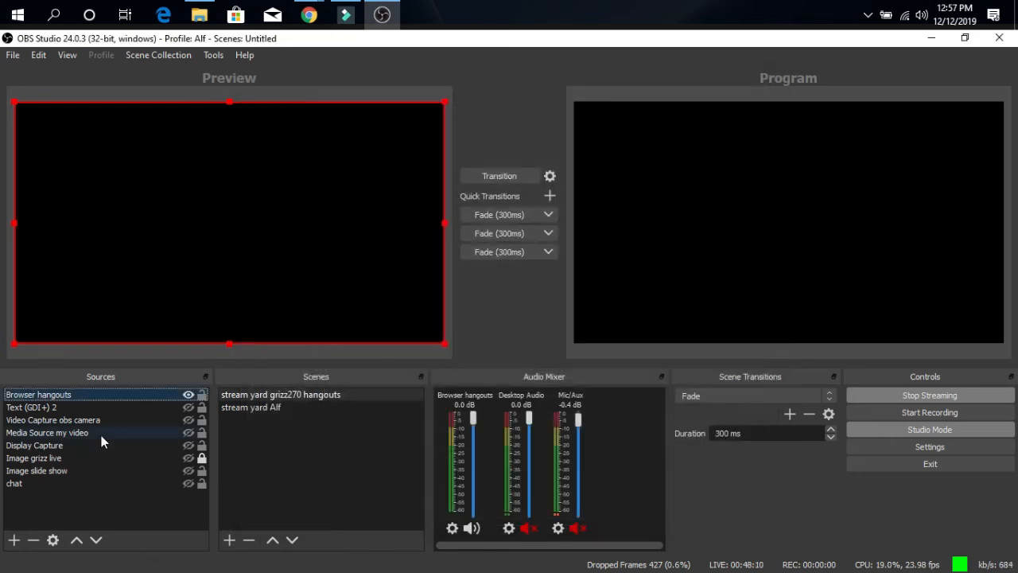
- Interact with the Browser hangouts source, dismissing the blocked camera and microphone notice, and join the Hangouts call
{"action": "left_click", "coordinate": [94, 395]}
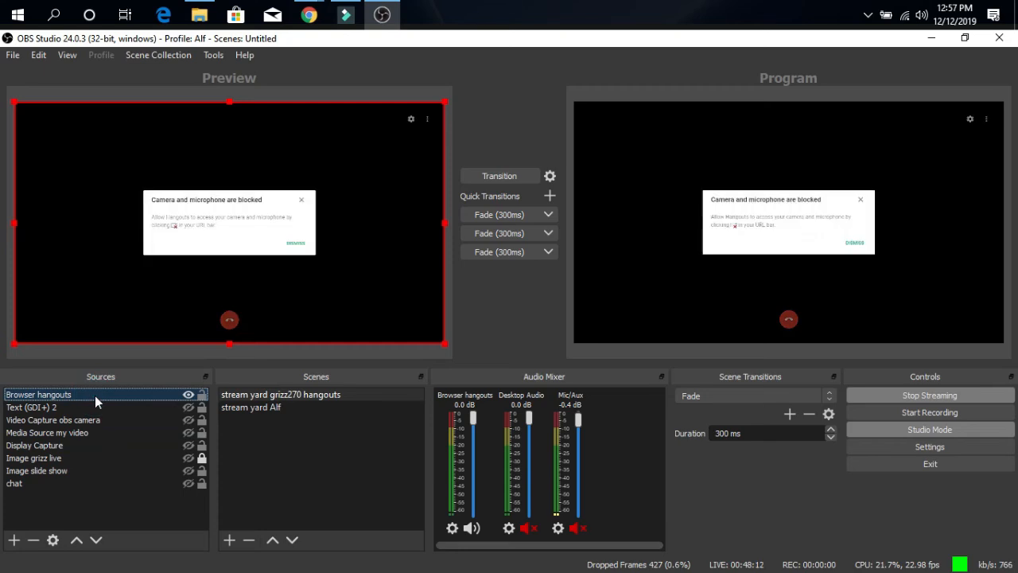
{"action": "right_click", "coordinate": [95, 395]}
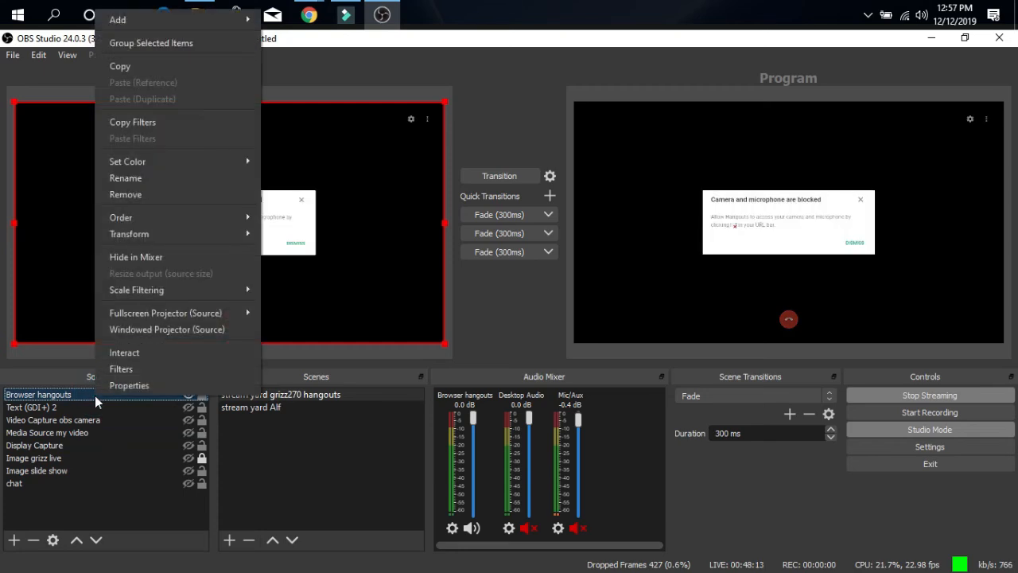
{"action": "left_click", "coordinate": [124, 354]}
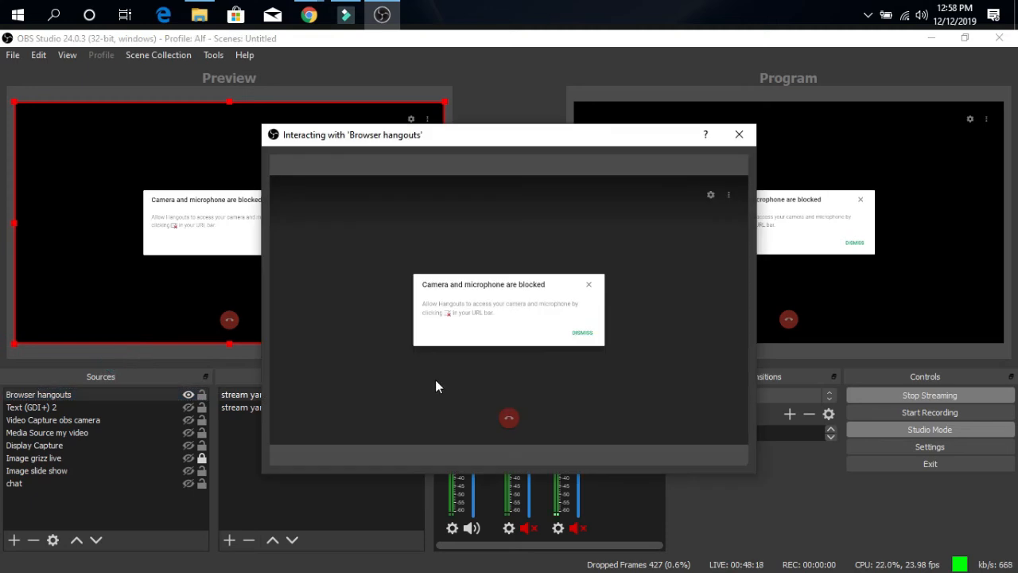
{"action": "left_click", "coordinate": [581, 334]}
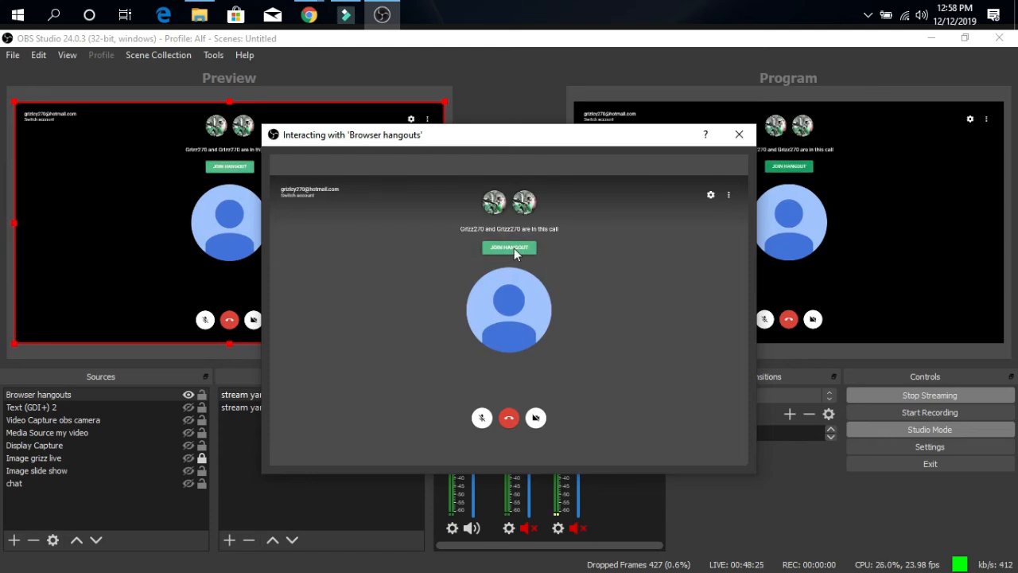
{"action": "left_click", "coordinate": [511, 247]}
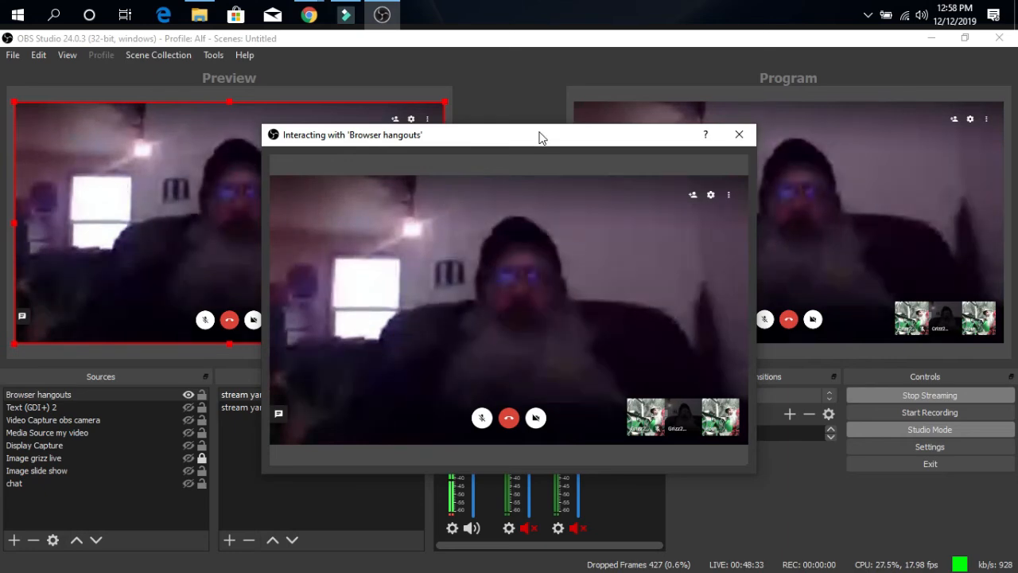
- Move the Browser hangouts interaction window down, clear of the Preview and Program views in OBS
{"action": "left_click_drag", "start_coordinate": [539, 132], "coordinate": [710, 399]}
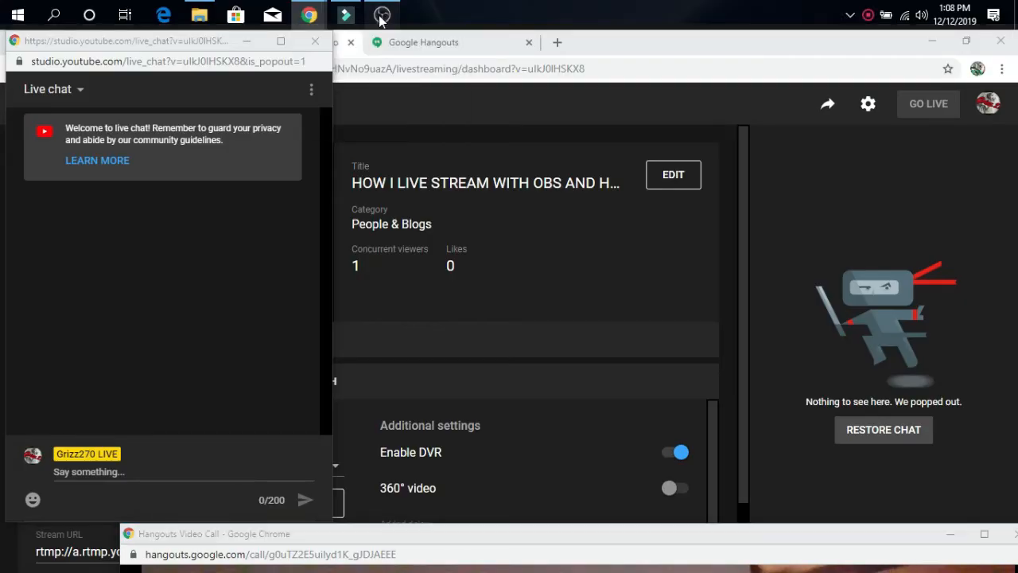
{"action": "left_click", "coordinate": [381, 16]}
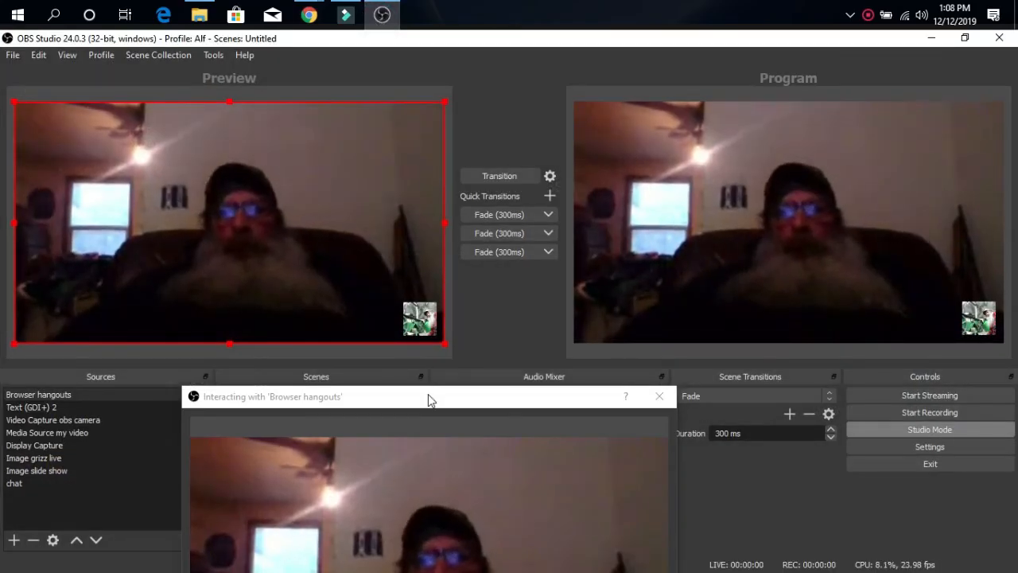
{"action": "left_click_drag", "start_coordinate": [427, 399], "coordinate": [306, 503]}
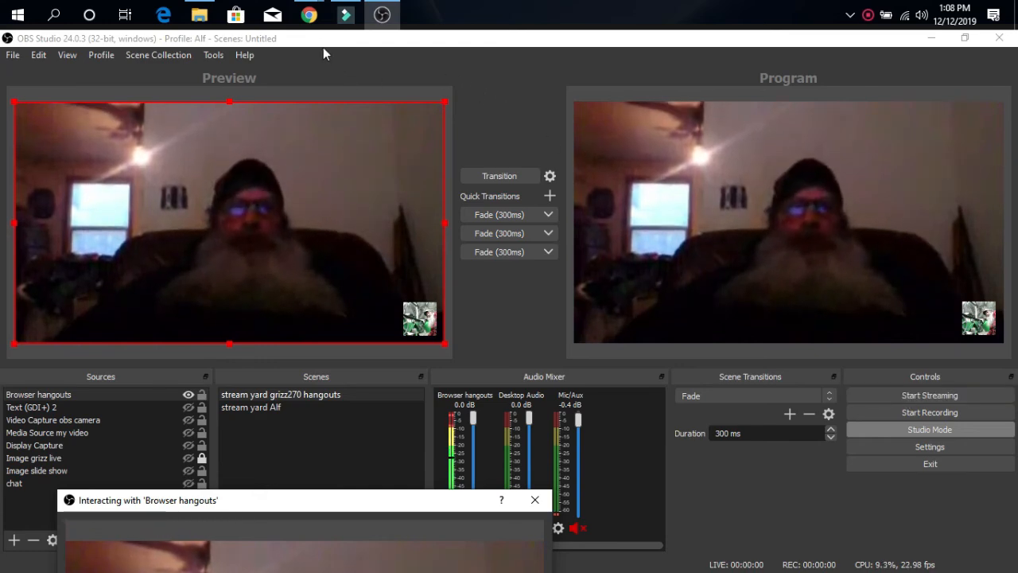
- Switch to YouTube Studio's live streaming dashboard in Chrome and check its stream preview and Go Live control against the OBS output
{"action": "mouse_move", "coordinate": [306, 18]}
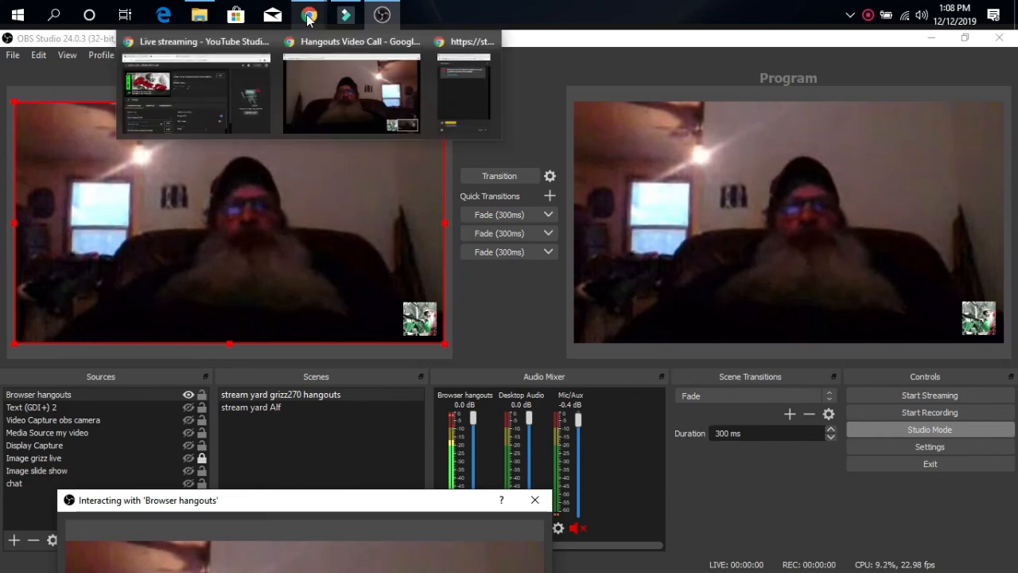
{"action": "left_click", "coordinate": [180, 100]}
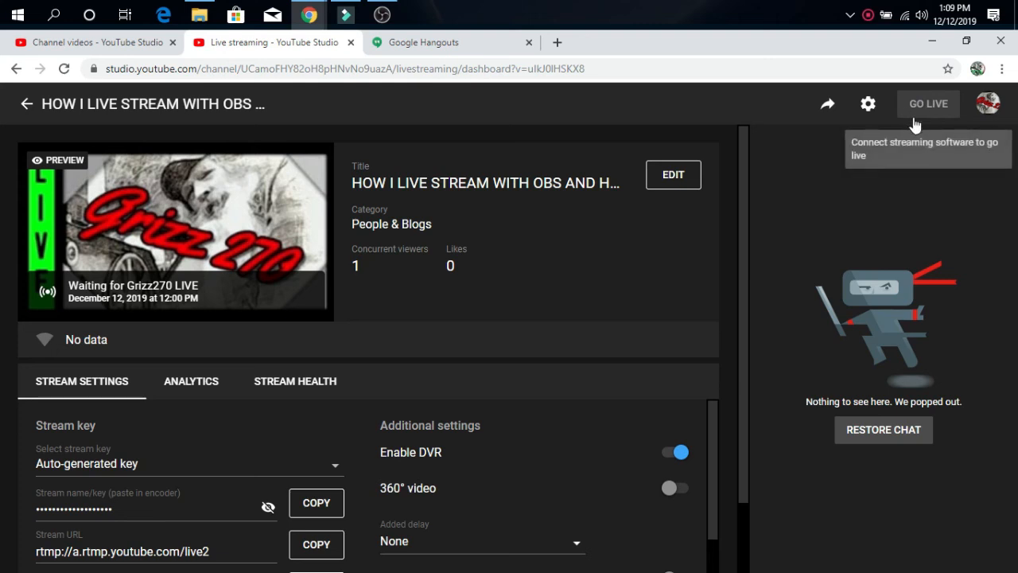
{"action": "mouse_move", "coordinate": [245, 203]}
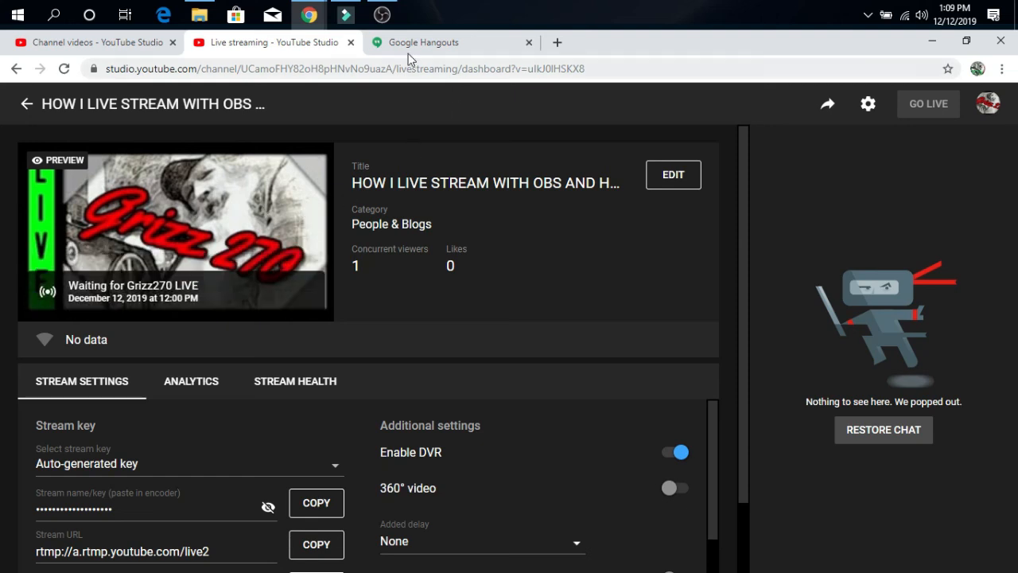
{"action": "left_click", "coordinate": [382, 18]}
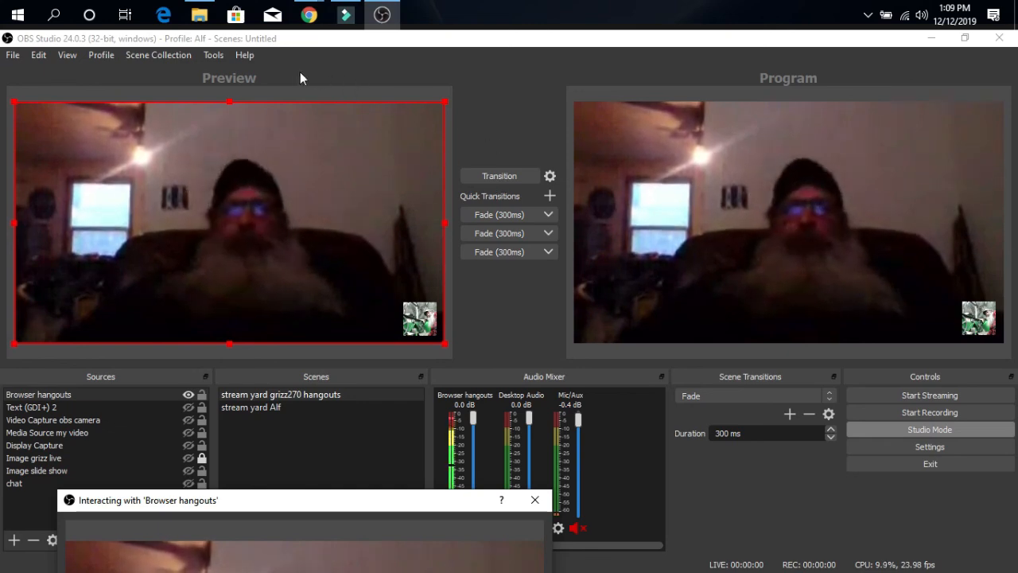
{"action": "mouse_move", "coordinate": [308, 17]}
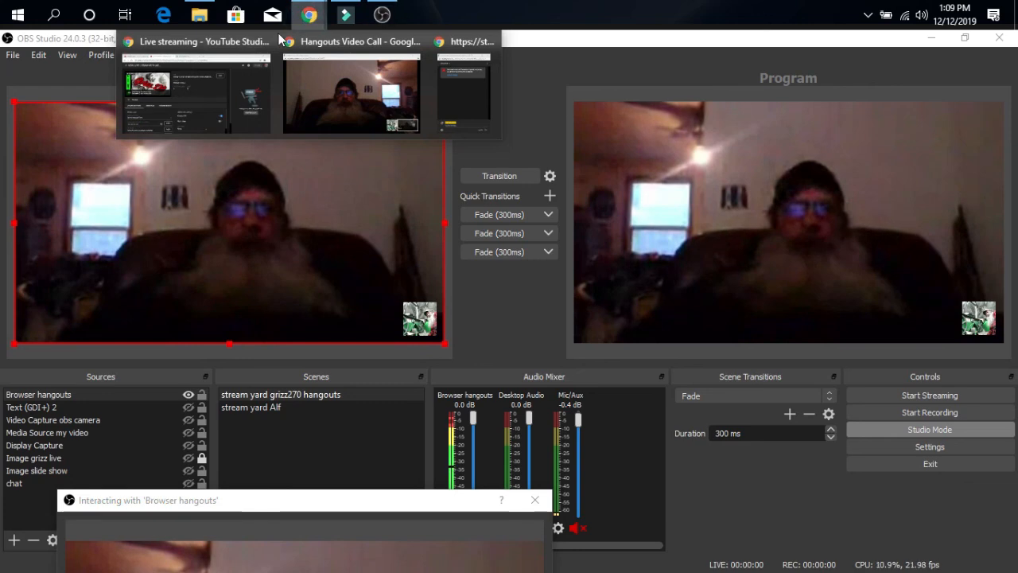
{"action": "left_click", "coordinate": [200, 89]}
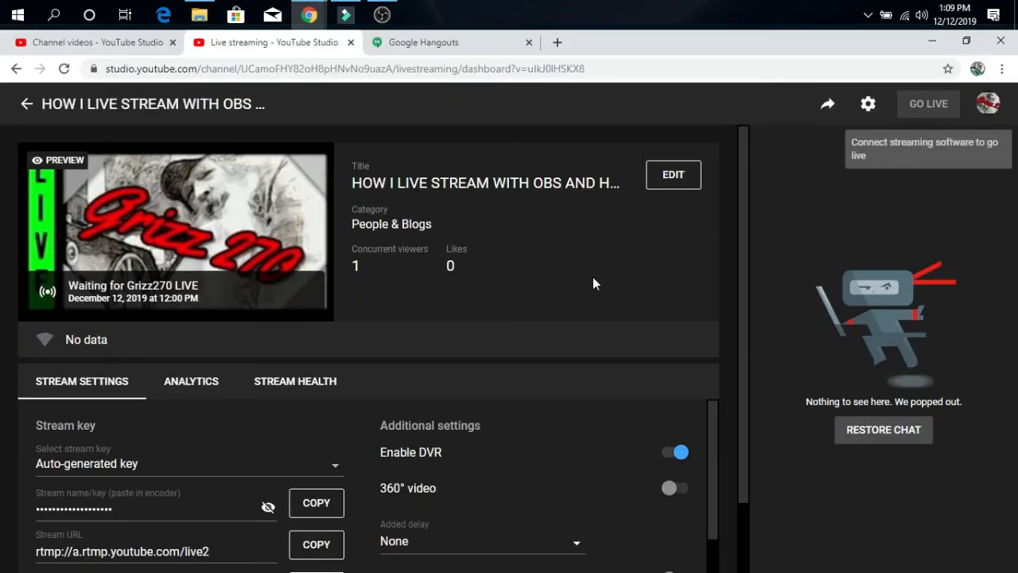
{"action": "mouse_move", "coordinate": [252, 252]}
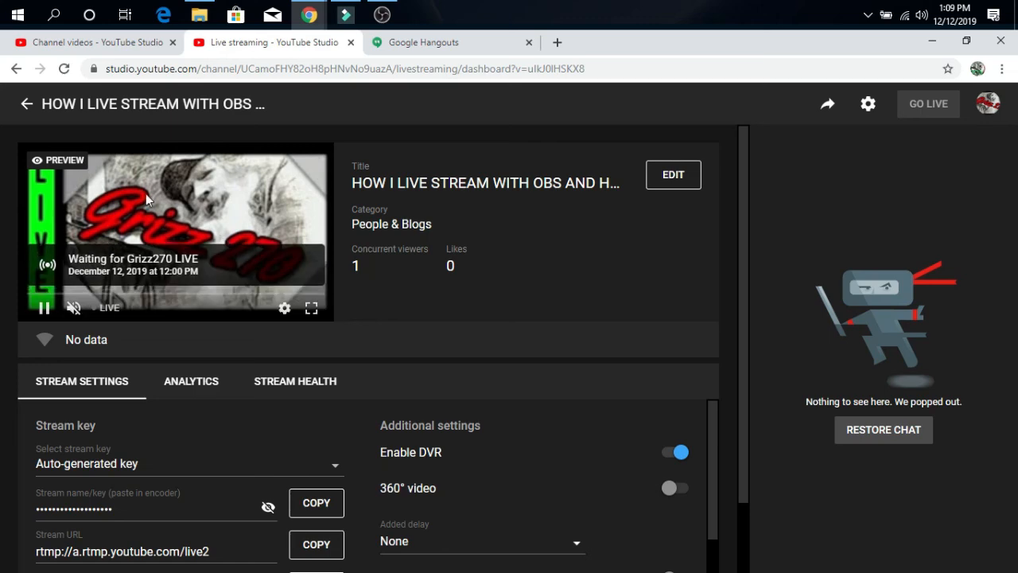